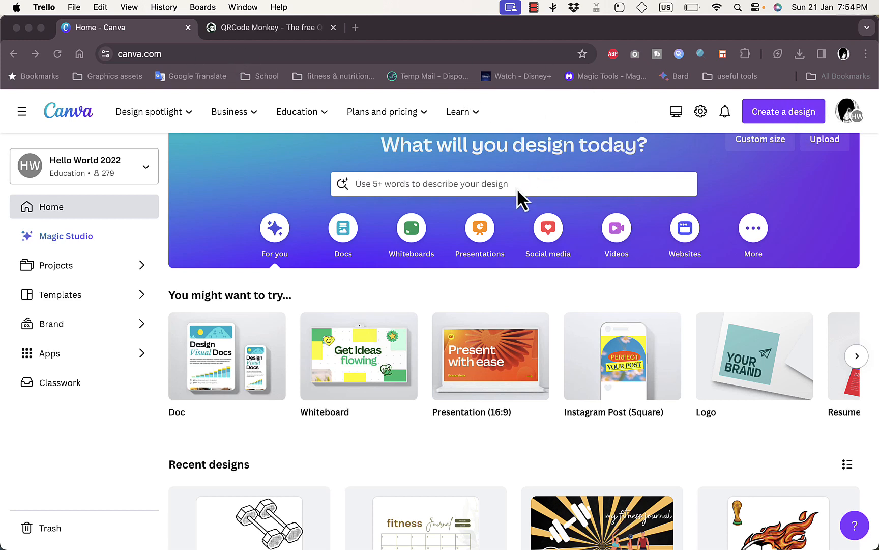
Search the templates for "business card".
click(499, 186)
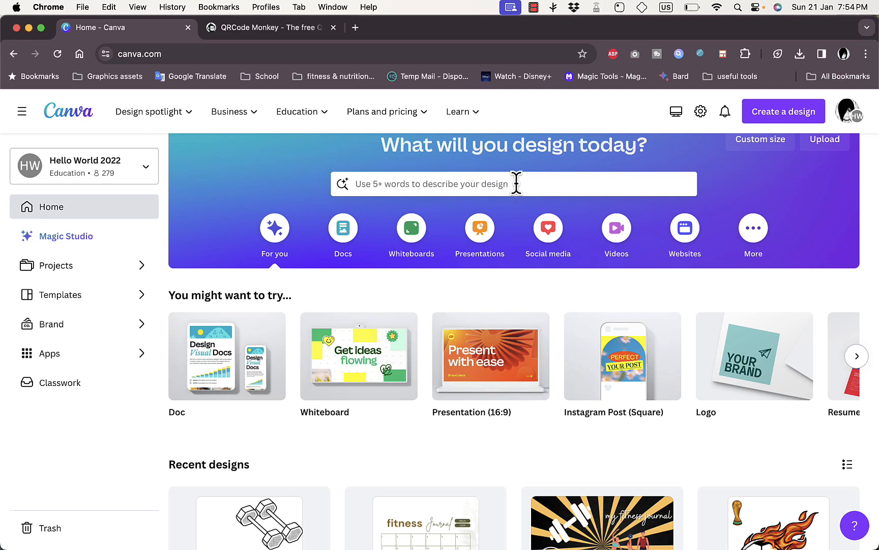
click(473, 182)
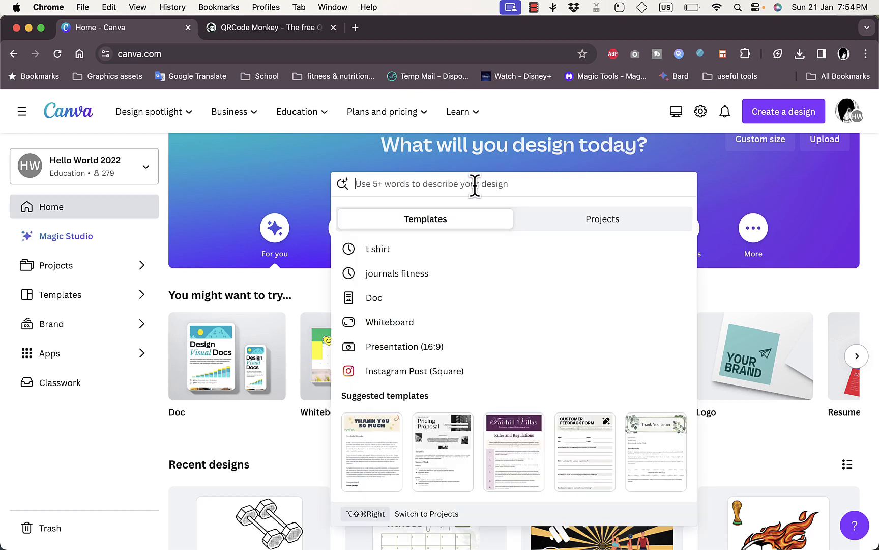
text(b)
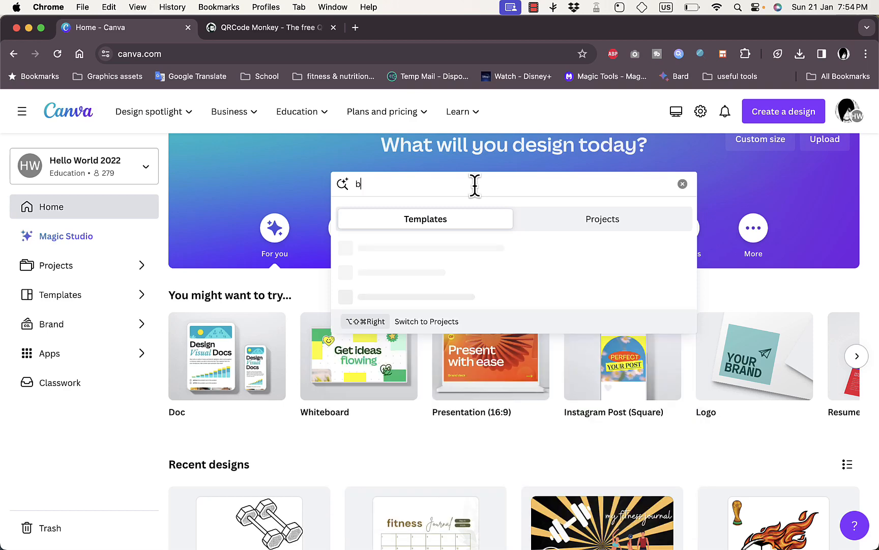
text(usiness card)
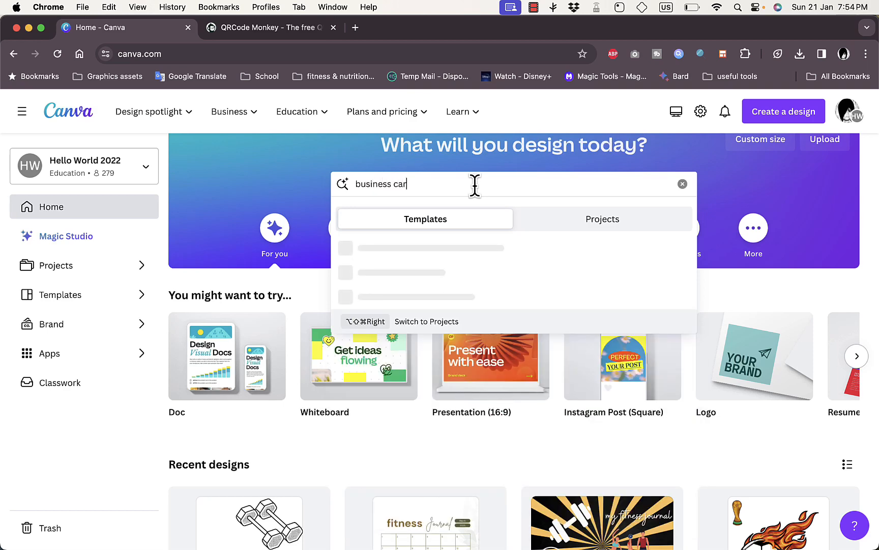
key(Return)
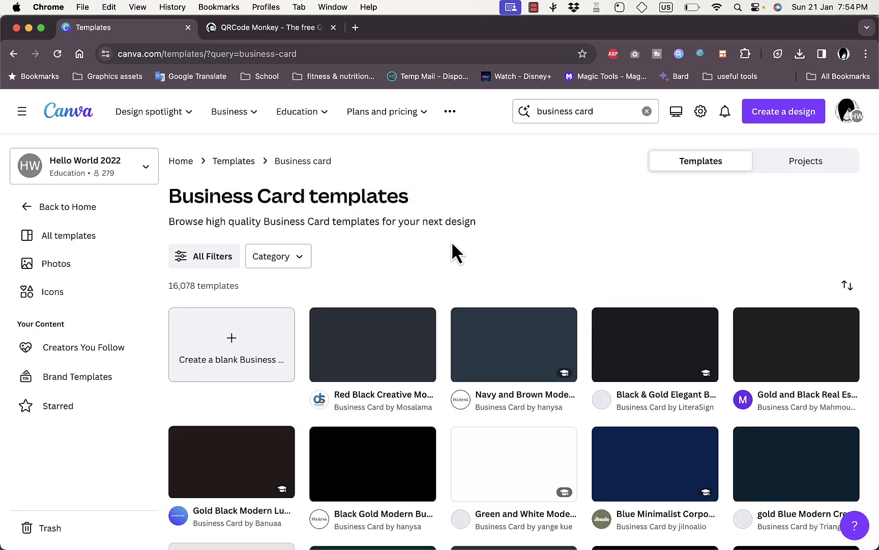
Browse the business card templates to compare their layouts and colour schemes.
scroll(489, 236, down, 3)
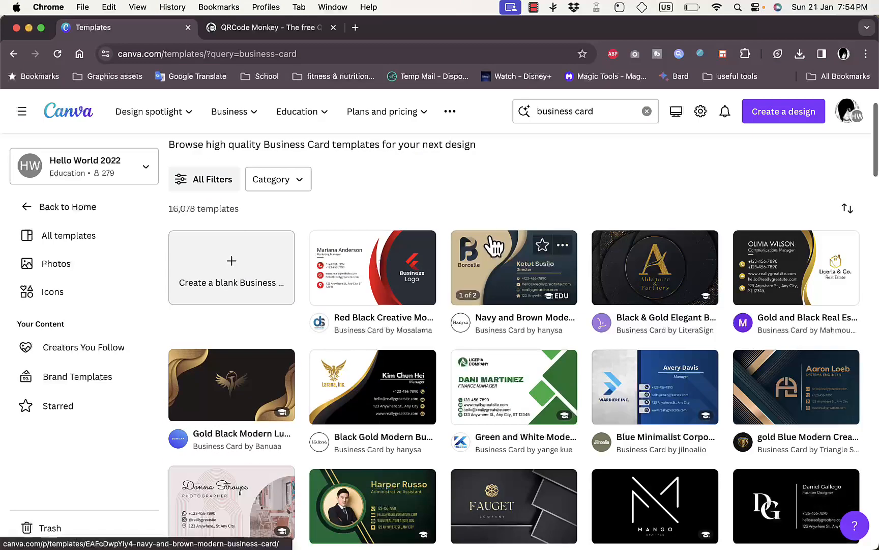
scroll(491, 245, down, 9)
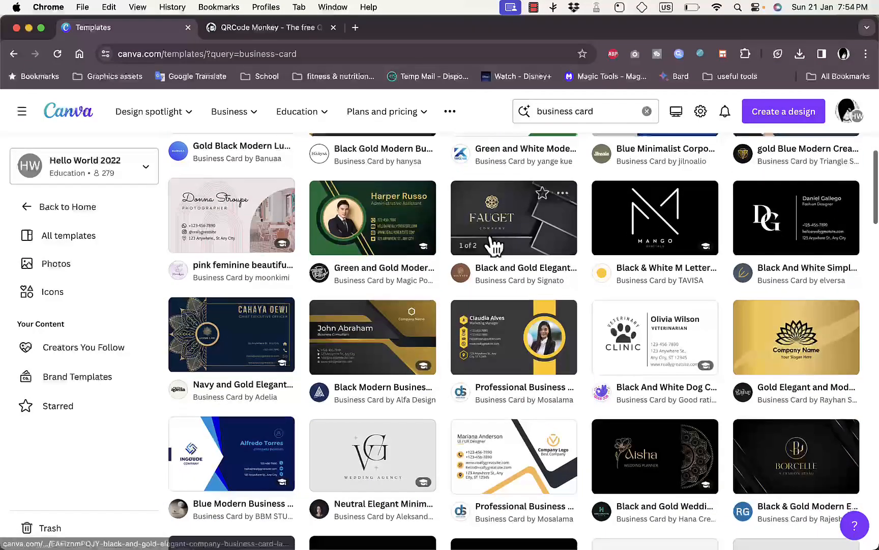
scroll(493, 247, up, 6)
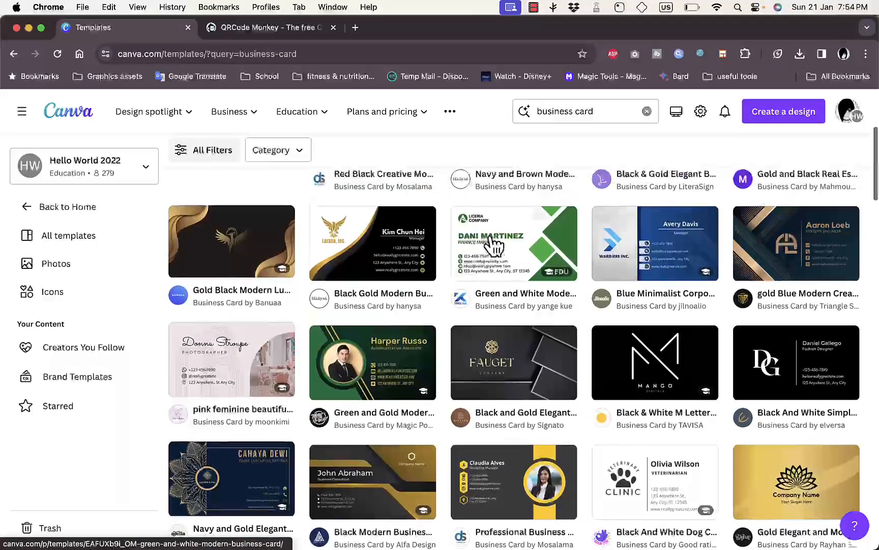
scroll(492, 246, up, 3)
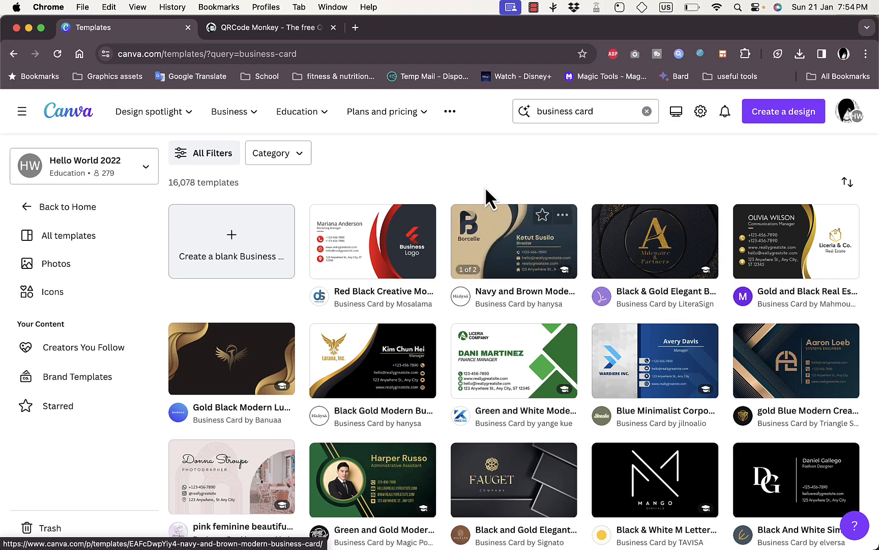
scroll(486, 191, down, 2)
scroll(488, 195, down, 3)
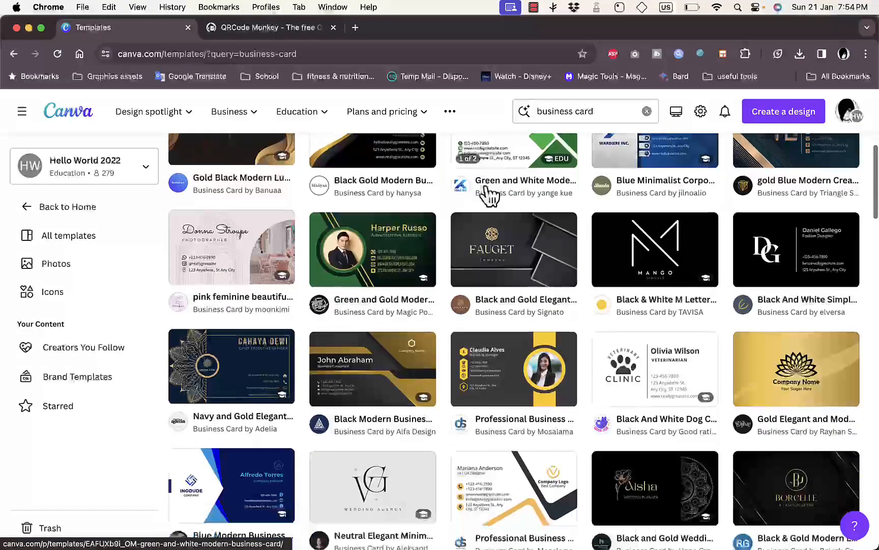
scroll(489, 196, down, 3)
scroll(486, 196, down, 5)
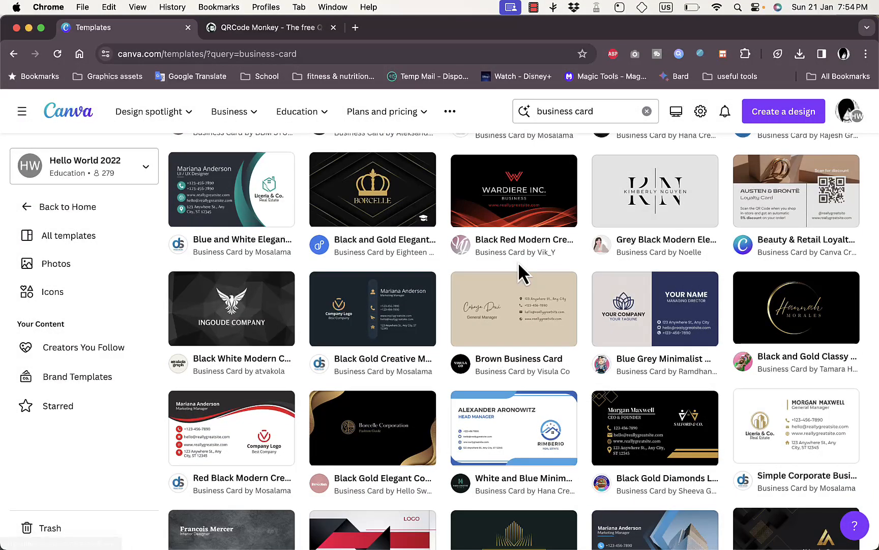
scroll(520, 262, down, 2)
scroll(520, 262, down, 4)
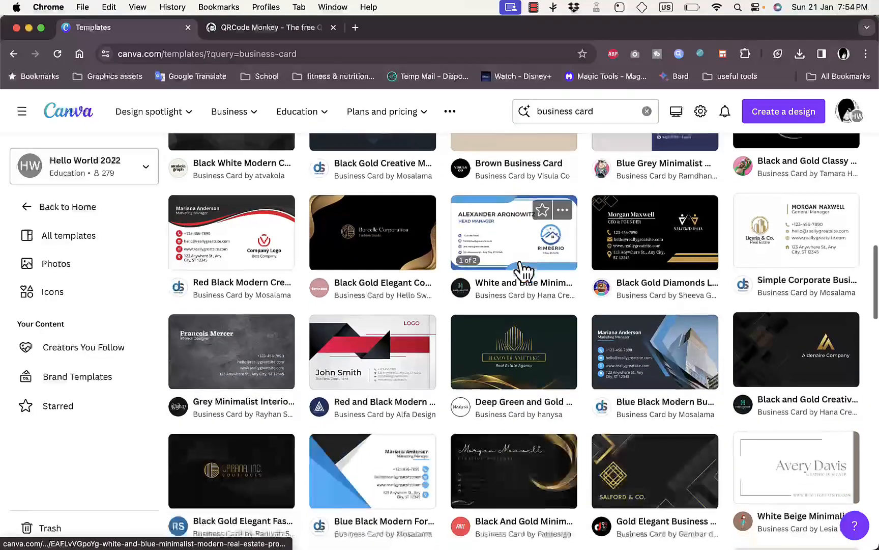
scroll(520, 262, down, 3)
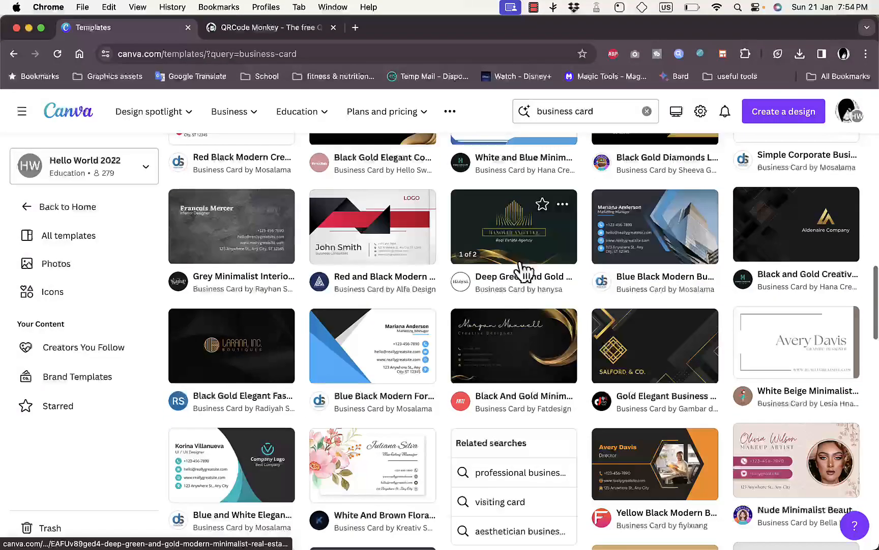
scroll(520, 263, up, 5)
scroll(524, 272, up, 3)
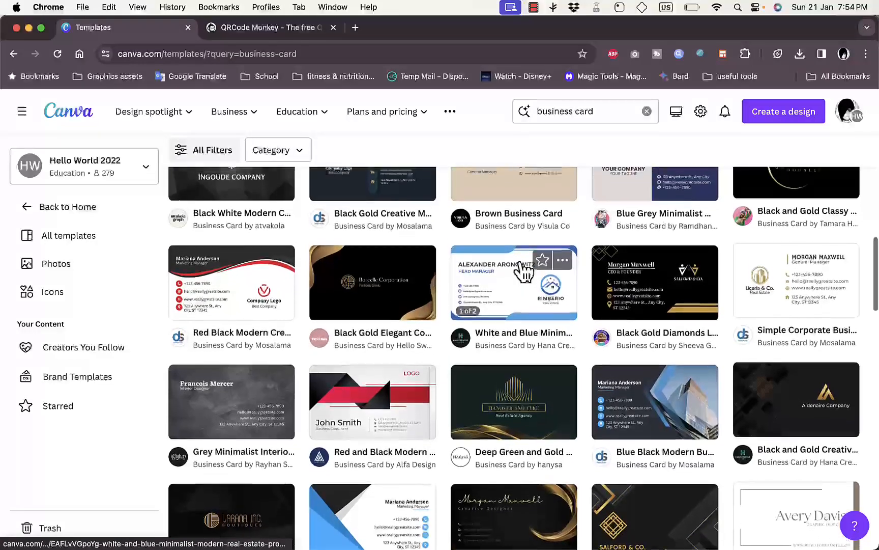
scroll(521, 269, up, 1)
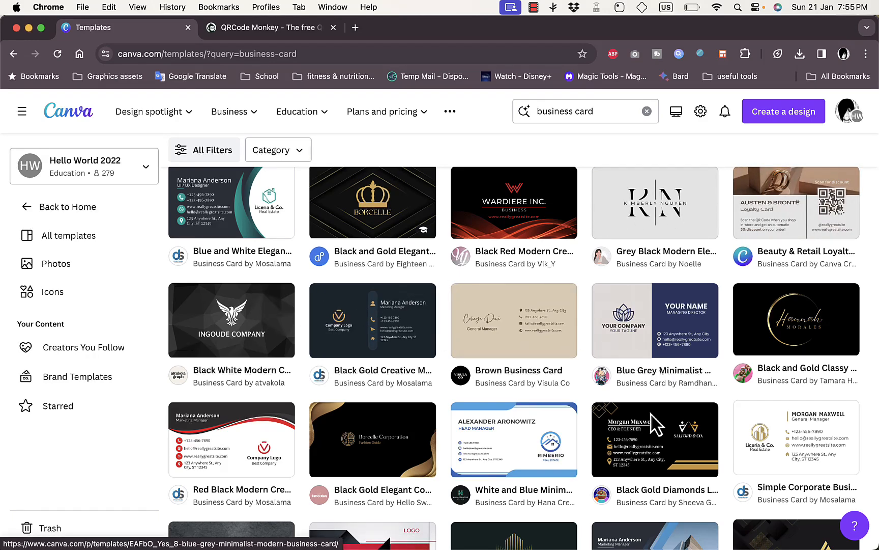
Preview both sides of the Blue Grey Minimalist Modern Business Card template and open it for customising.
click(667, 325)
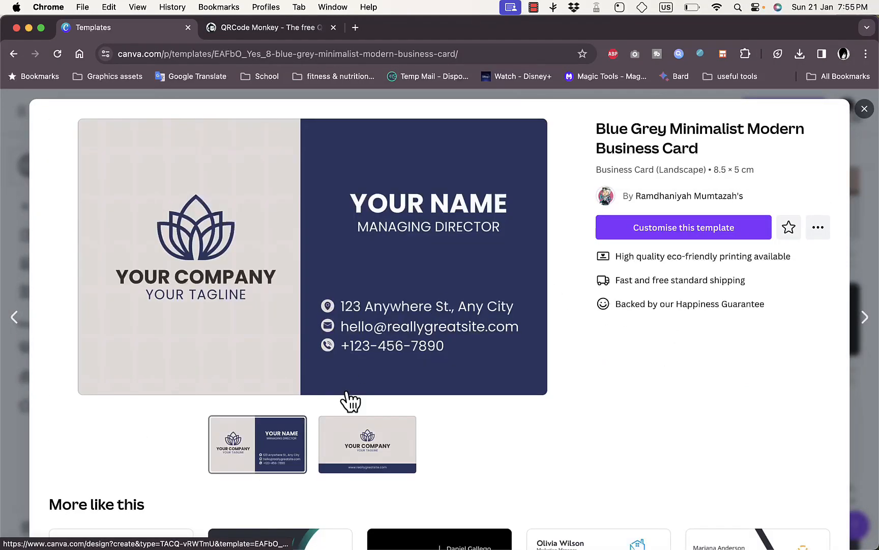
click(345, 444)
click(275, 448)
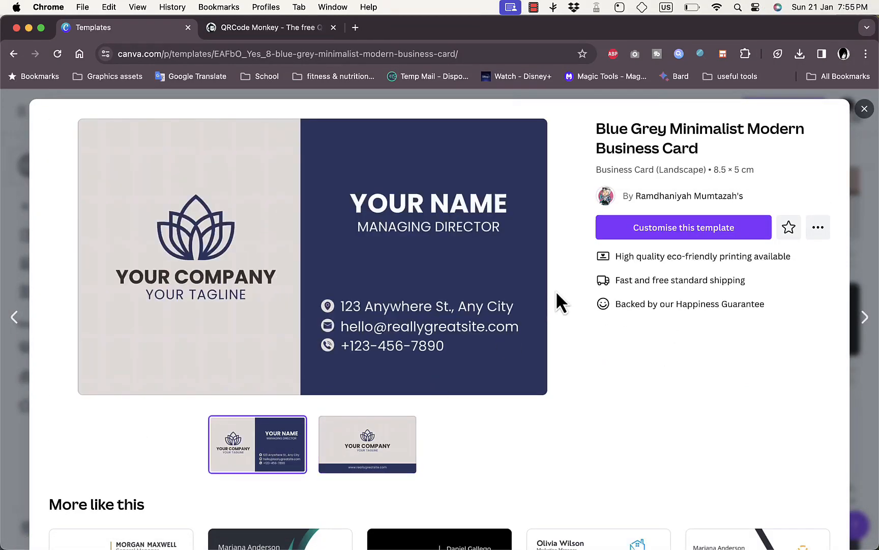
click(700, 232)
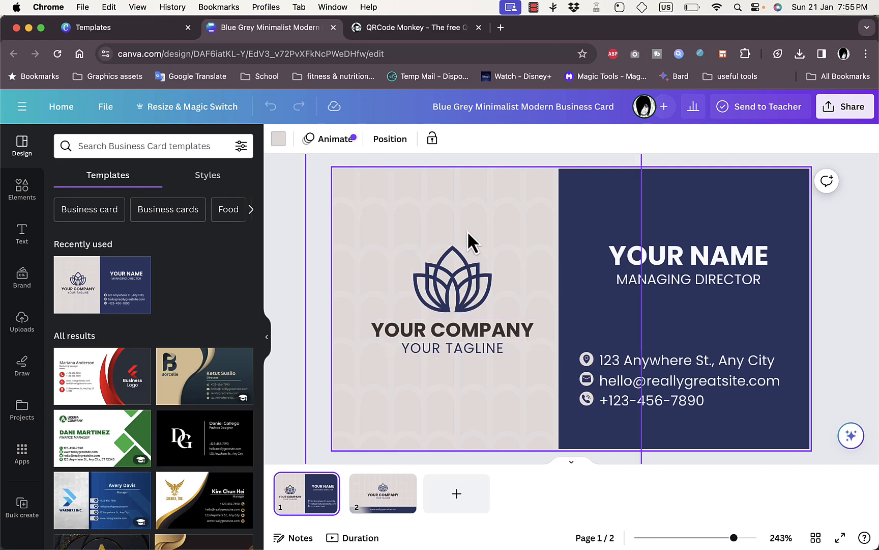
Remove the pattern image from page 1 and change the beige background to the coral red solid default colour.
click(441, 209)
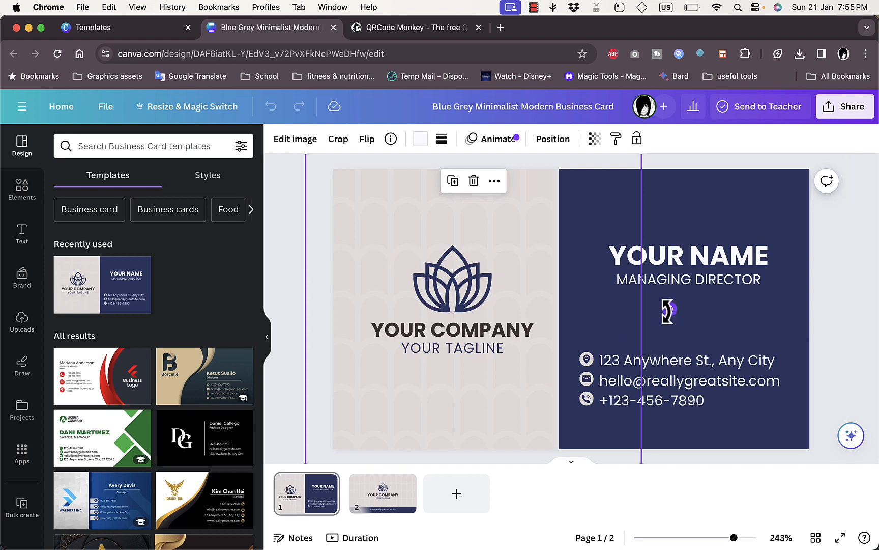
drag(670, 309, 646, 313)
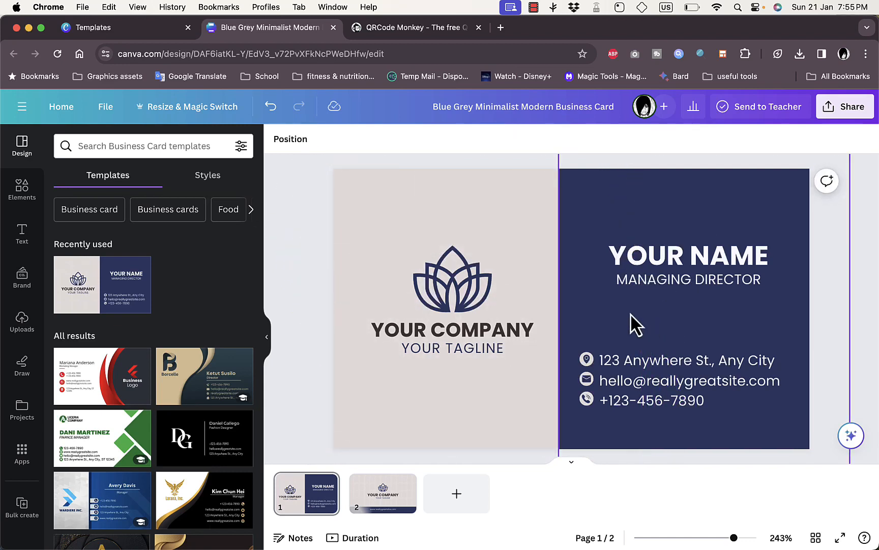
click(518, 205)
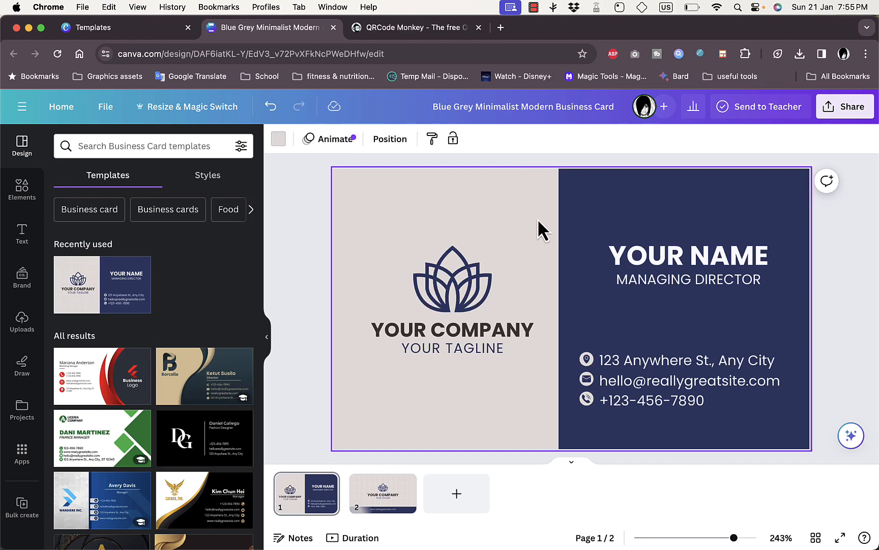
click(279, 138)
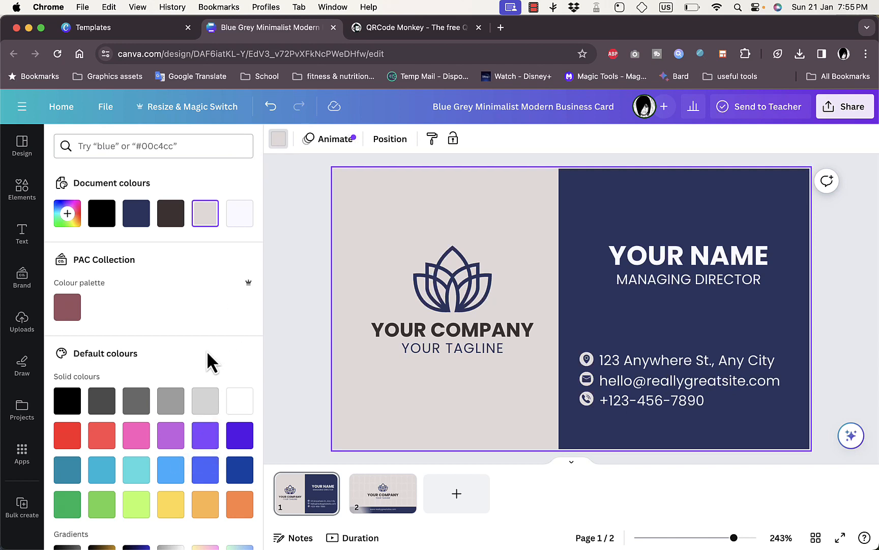
scroll(207, 352, down, 2)
scroll(207, 351, down, 2)
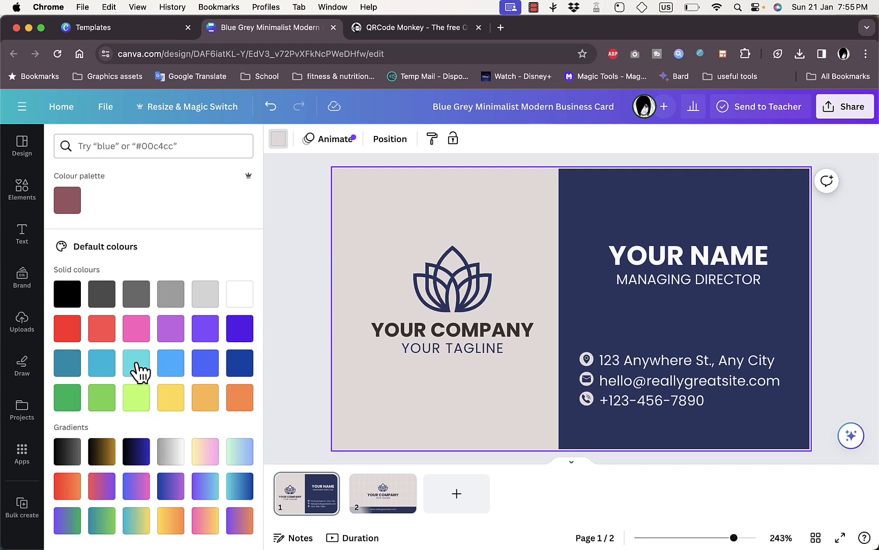
click(110, 336)
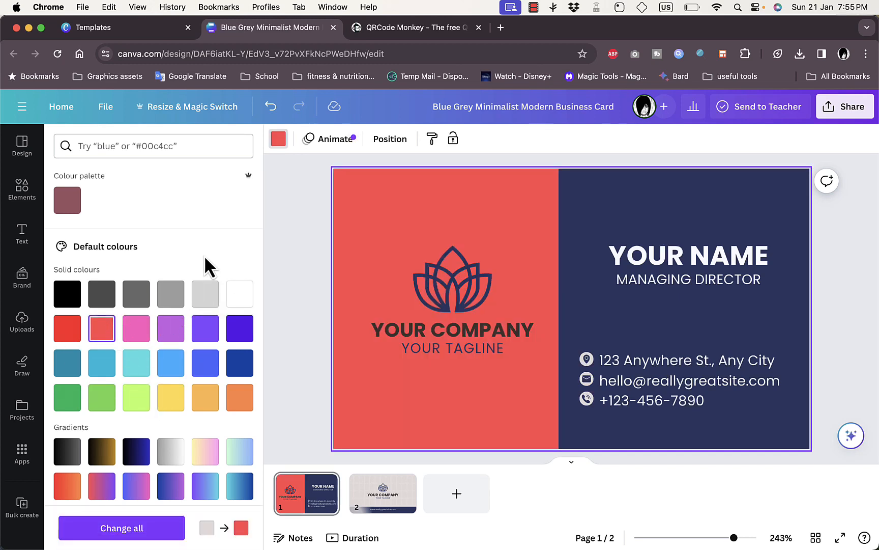
Upload the "Black White a...ness Logo.png" image from the Downloads folder.
click(448, 273)
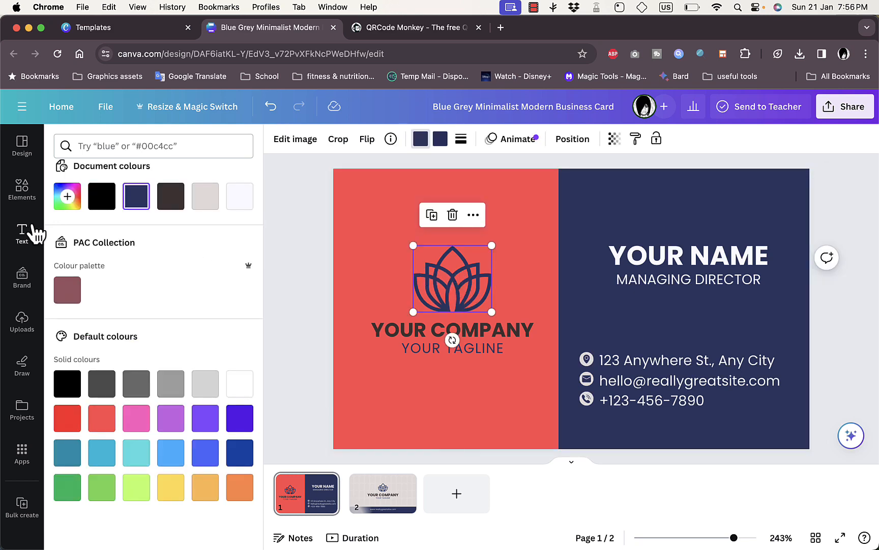
click(23, 326)
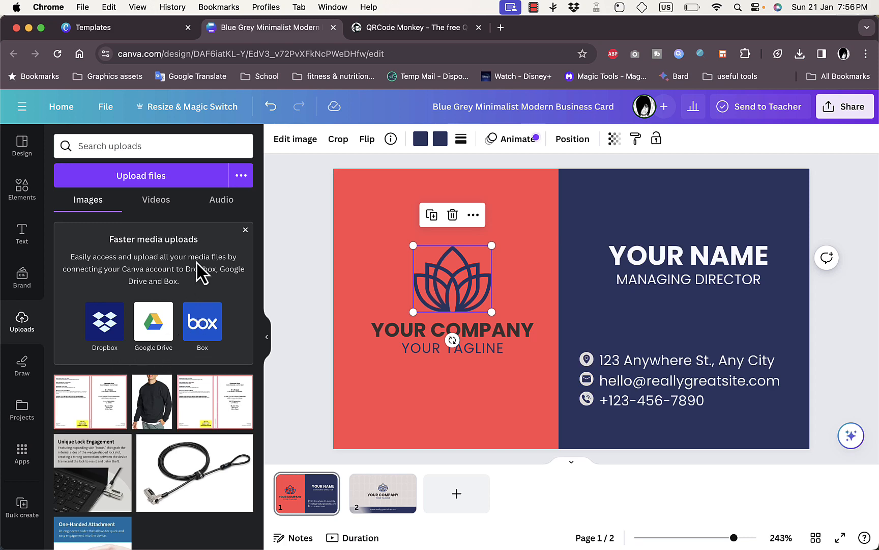
click(155, 178)
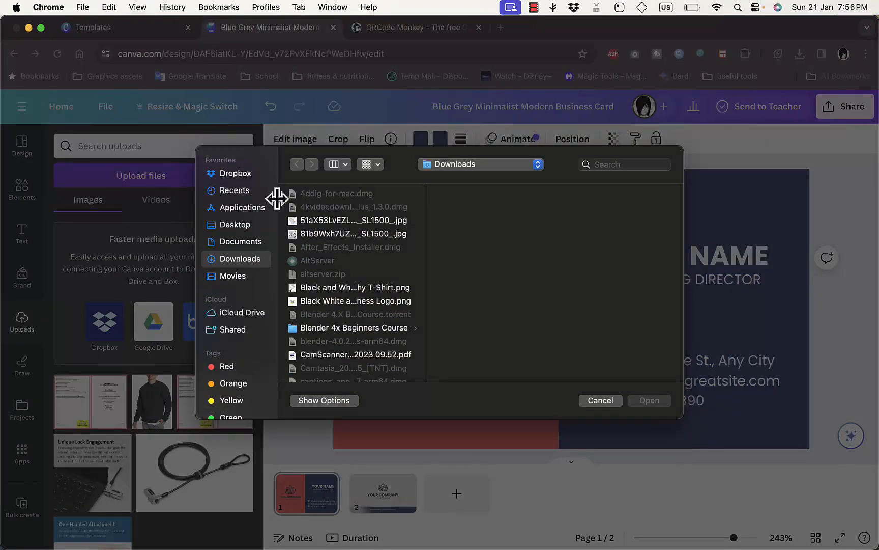
scroll(384, 252, down, 3)
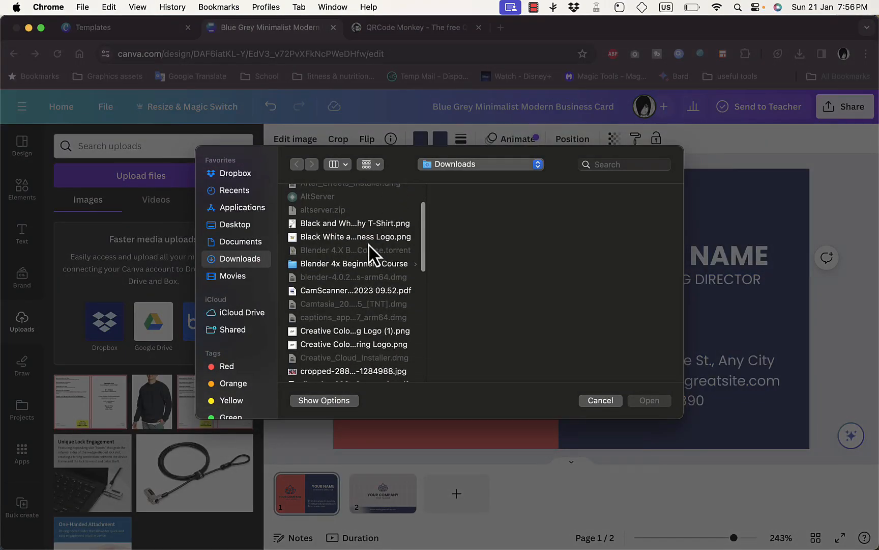
click(368, 243)
click(647, 401)
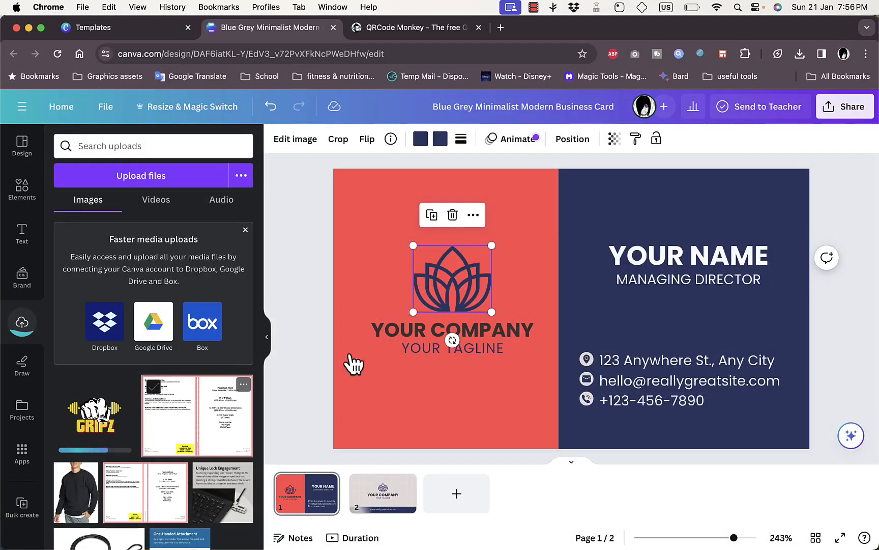
Replace the lotus emblem on page 1 with the uploaded GRIPZ logo, placed above the company name.
click(452, 214)
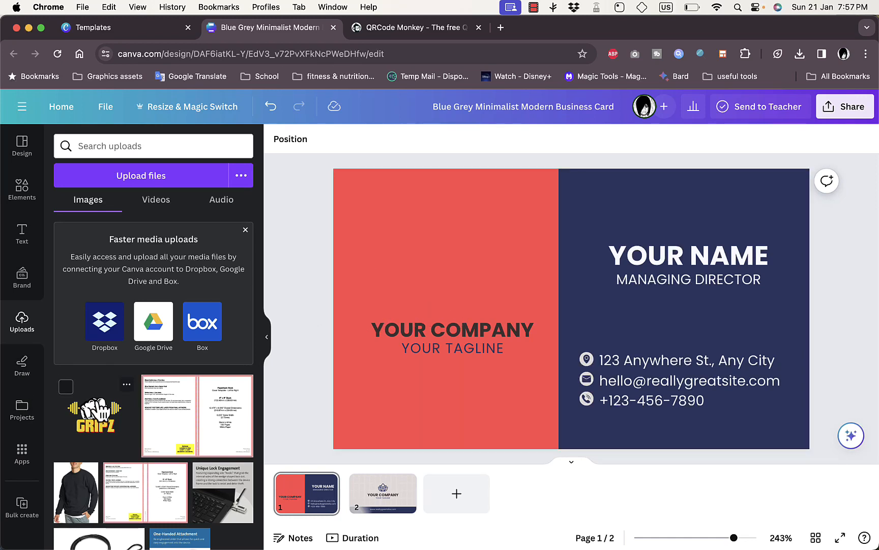
drag(104, 420, 452, 259)
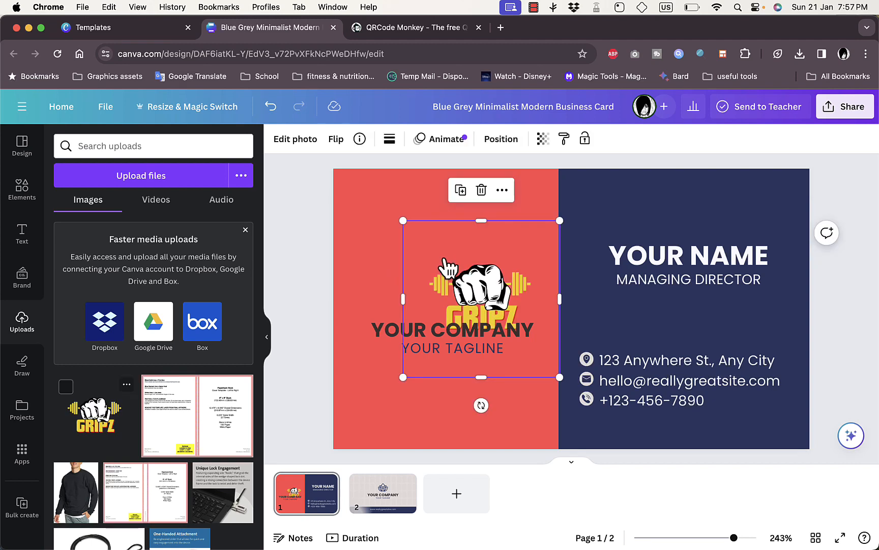
drag(522, 293, 493, 266)
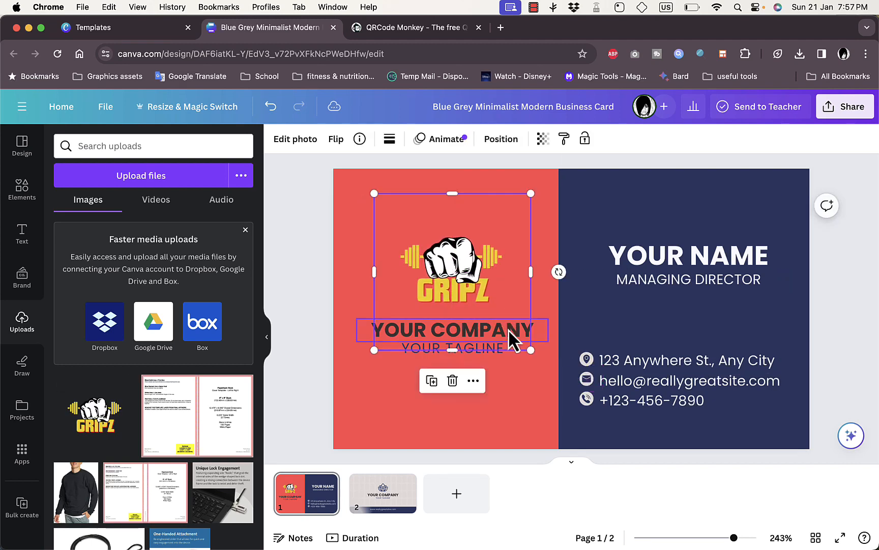
Scale the GRIPZ logo down slightly so it clears the company text, and tilt it slightly counterclockwise.
drag(529, 350, 508, 326)
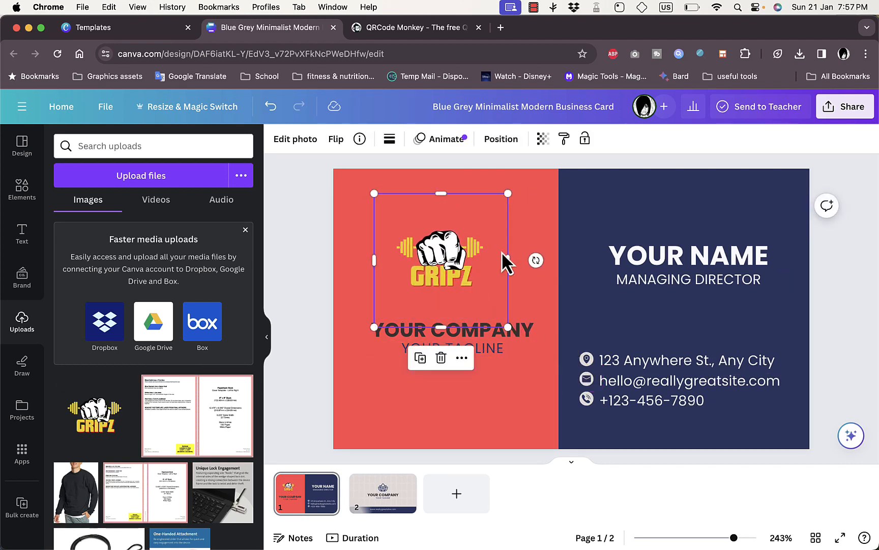
click(541, 261)
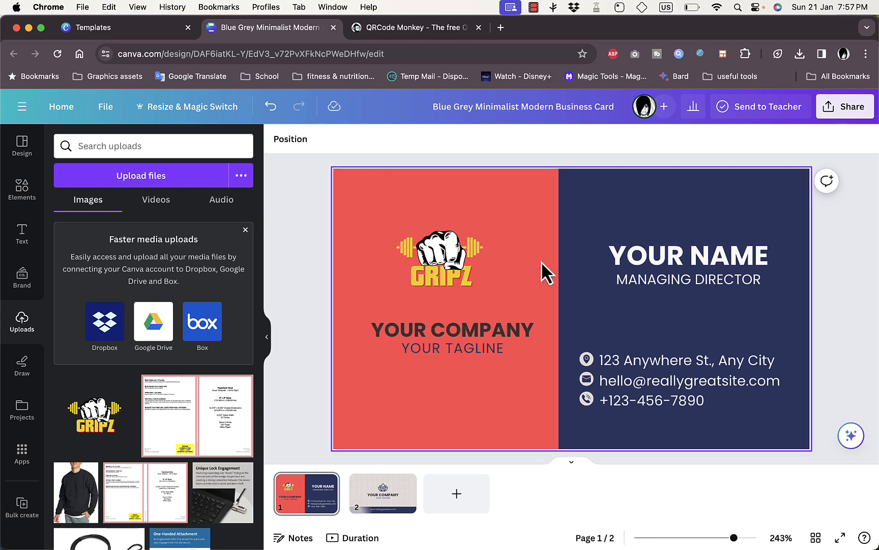
click(504, 262)
mouse_move(535, 260)
mouse_down()
mouse_move(534, 246)
mouse_move(546, 261)
mouse_move(535, 255)
mouse_up()
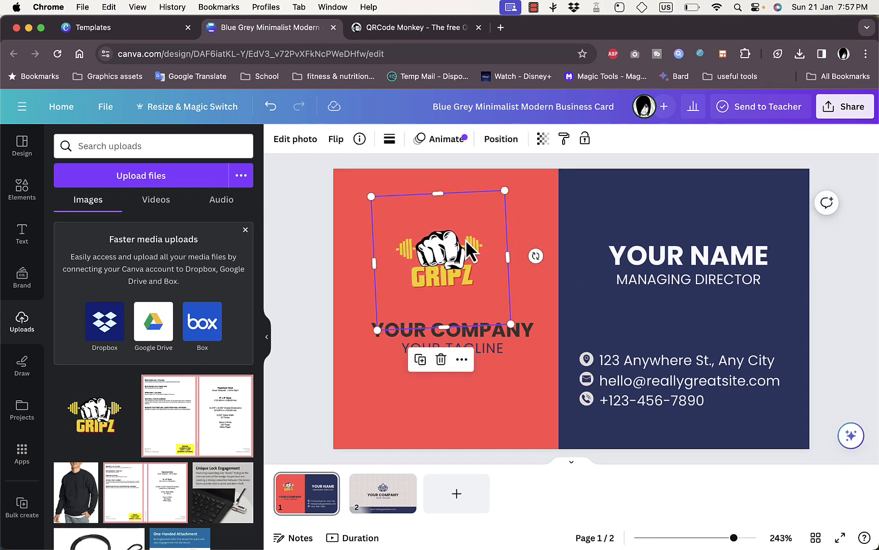
Undo the GRIPZ logo's tilt and reposition it upright, centred above the company name on the coral half.
key(super+z)
key(super+z)
drag(442, 252, 448, 263)
Replace the company name under the logo on page 1 with "HOW TO SIMPLE".
click(371, 327)
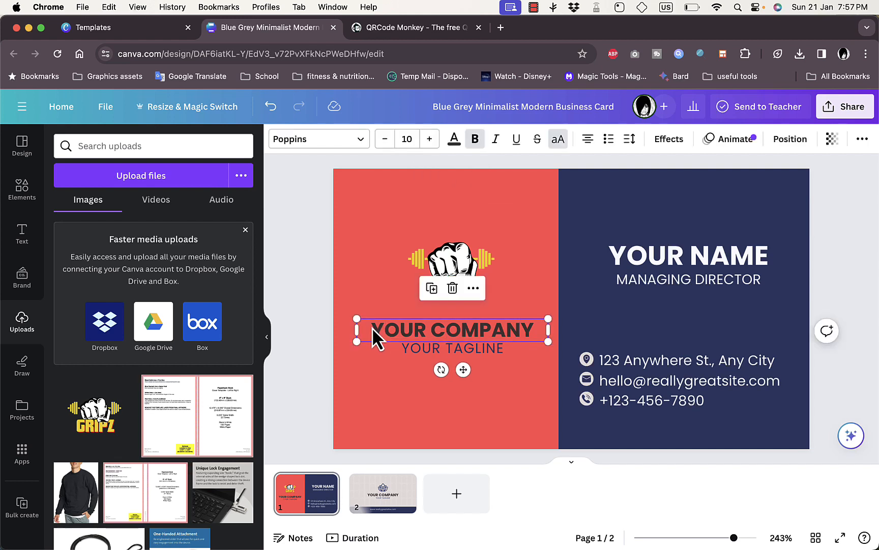
double_click(437, 331)
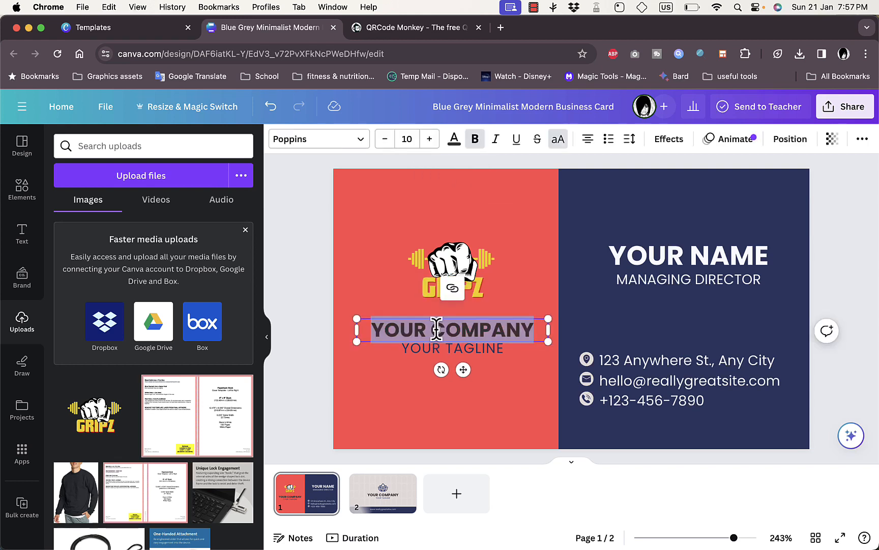
text(HOW)
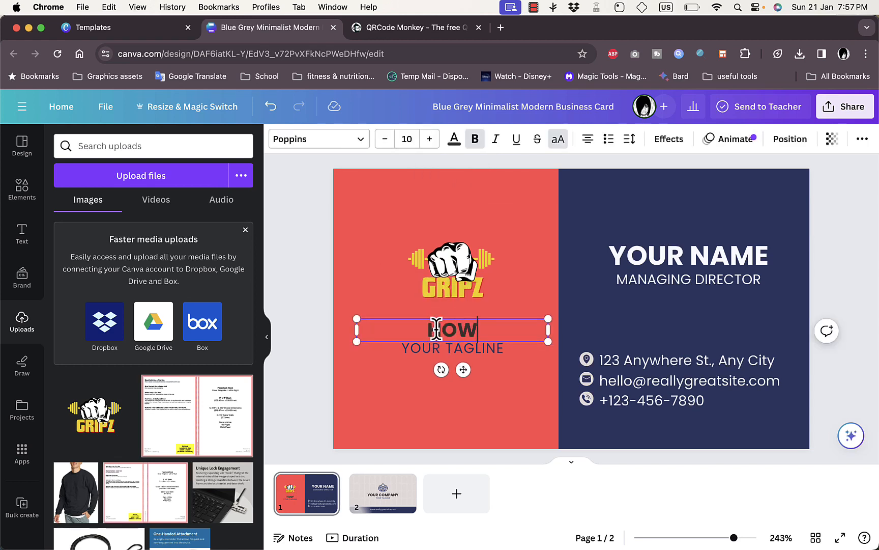
text( TO S)
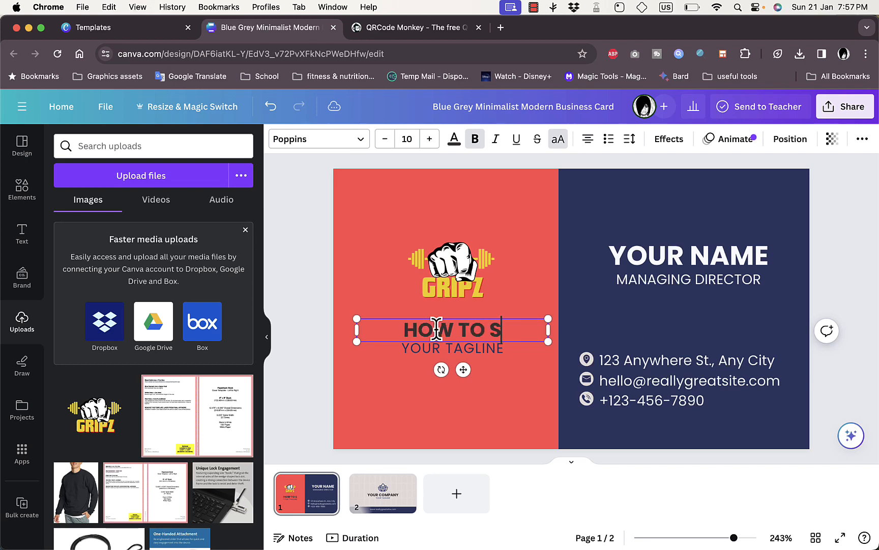
text(IMPLE)
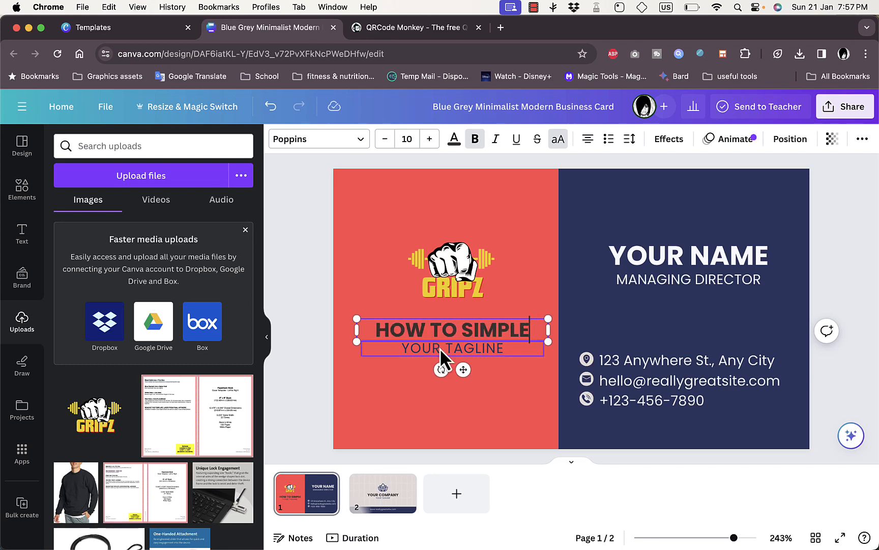
Replace the tagline under the company name with "MAKE IT SIMPLE".
double_click(439, 348)
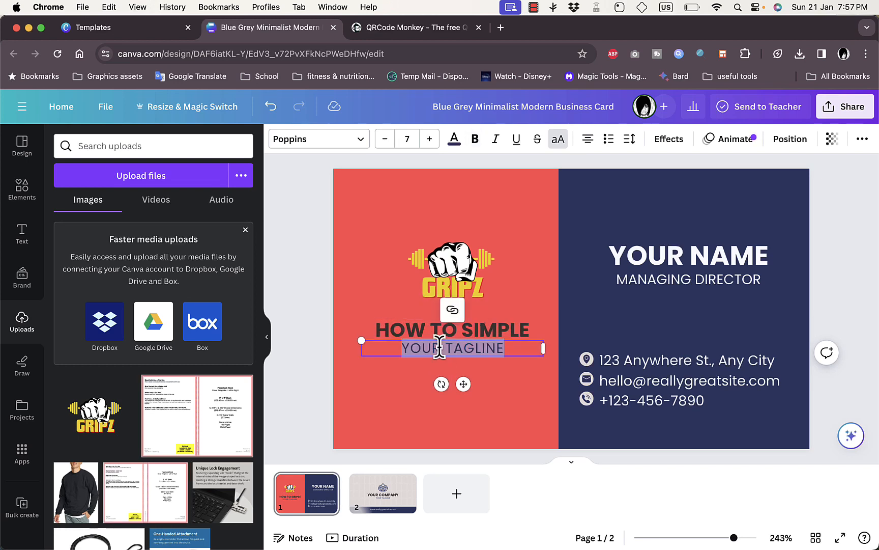
text(MAKE)
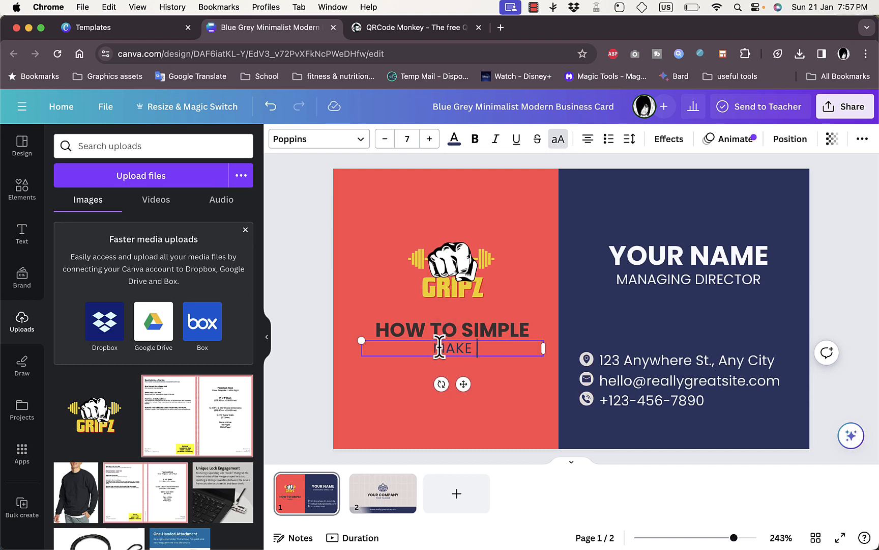
text( IT SIMPLE)
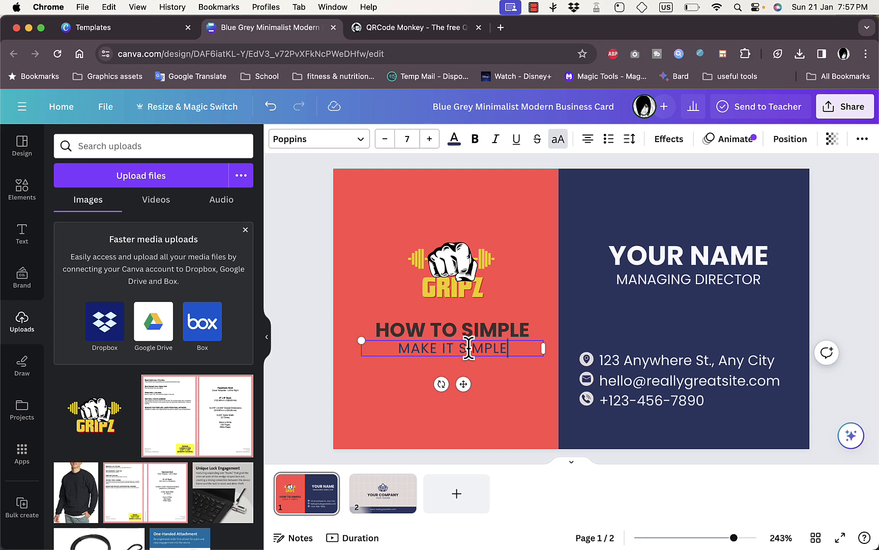
Change the font of the whole "MAKE IT SIMPLE" tagline on the coral half to Cubao Narrow.
key(shift+alt+Left)
key(shift+alt+Left)
key(shift+alt+Left)
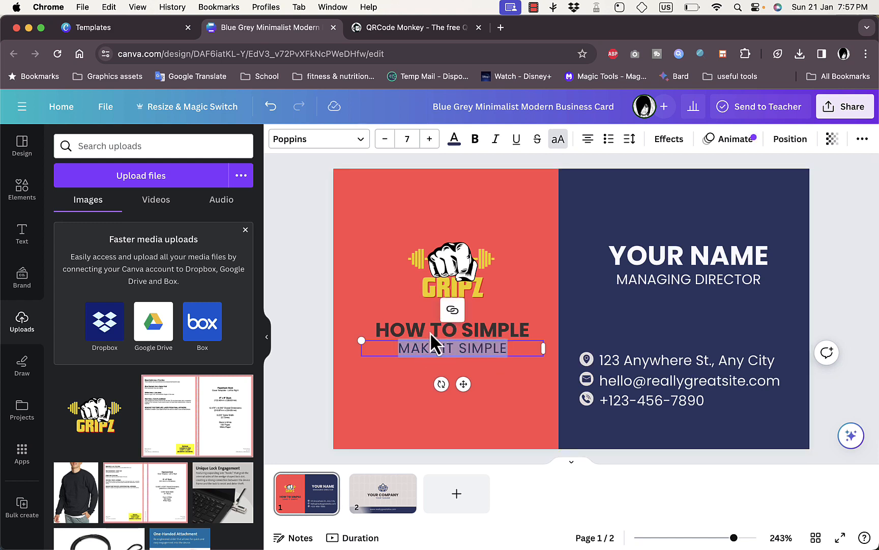
click(364, 147)
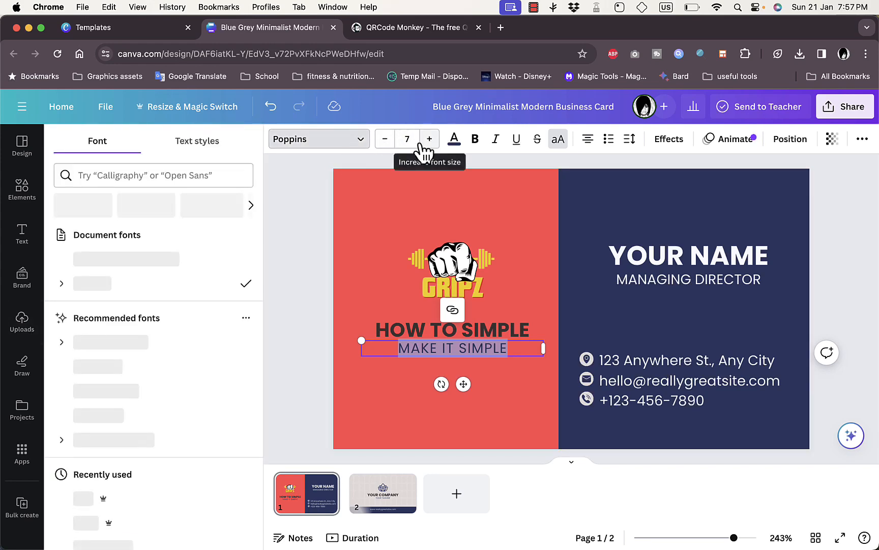
click(363, 142)
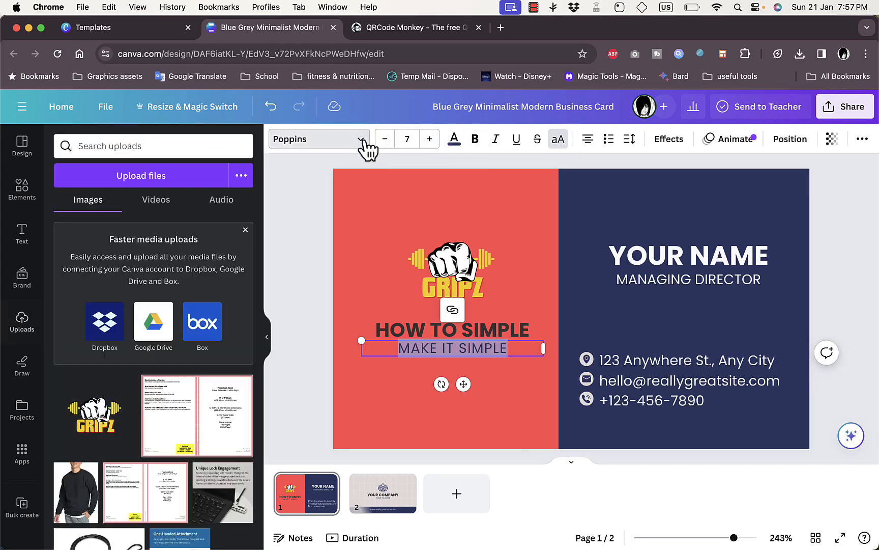
click(366, 146)
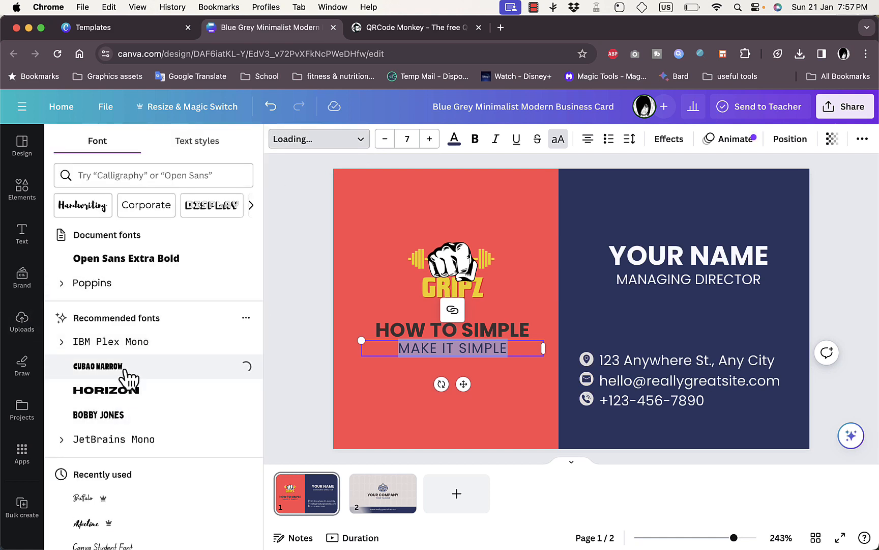
Recolour the tagline on the coral half with the Aqua blue #0cc0df default solid colour.
click(457, 138)
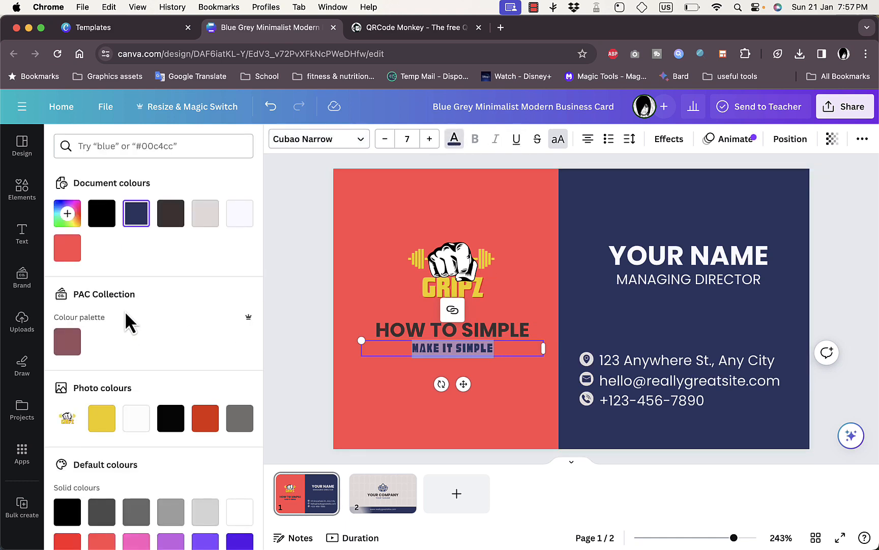
scroll(141, 278, down, 5)
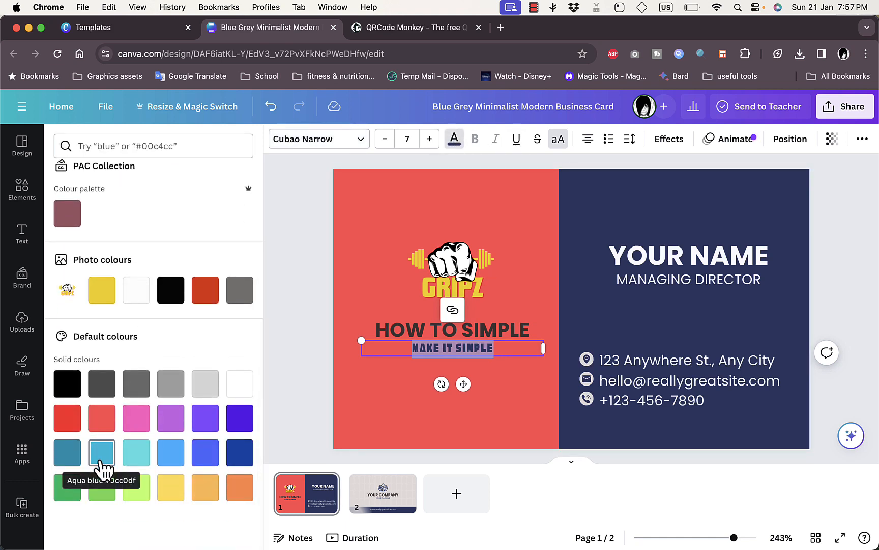
click(102, 453)
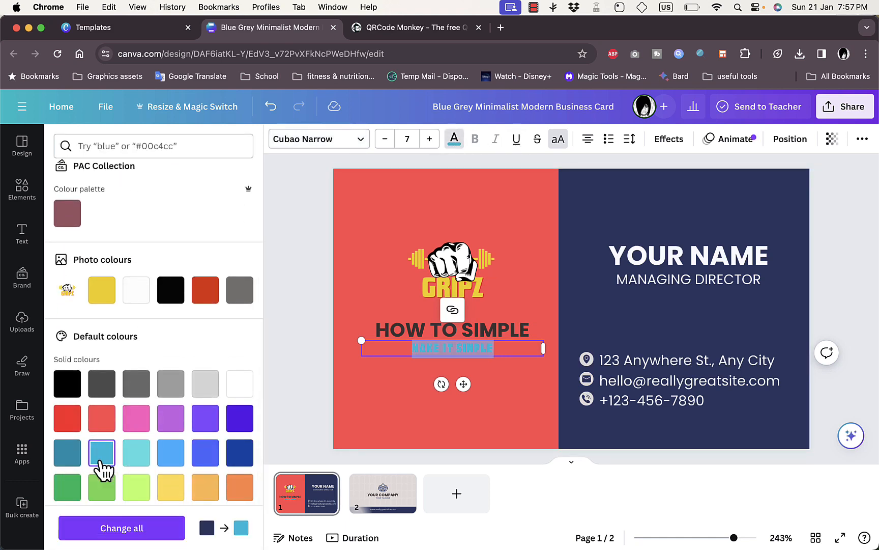
click(378, 392)
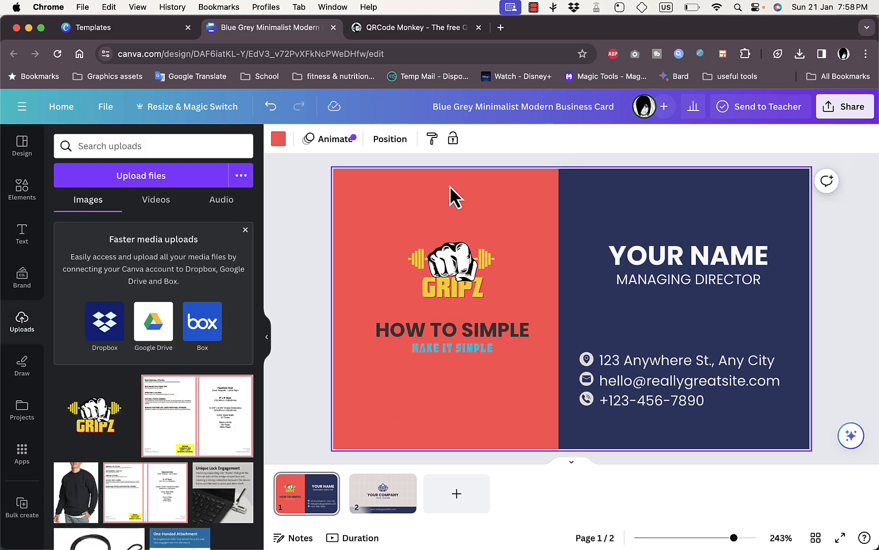
Search the elements for "pattern" and place the concentric-arc graphic in the upper-right corner of the coral half.
click(28, 188)
click(134, 146)
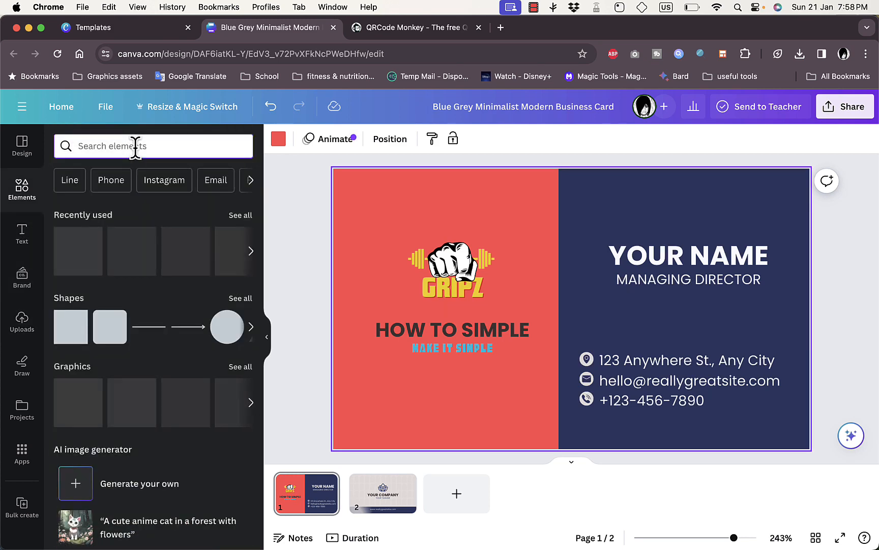
text(pattern)
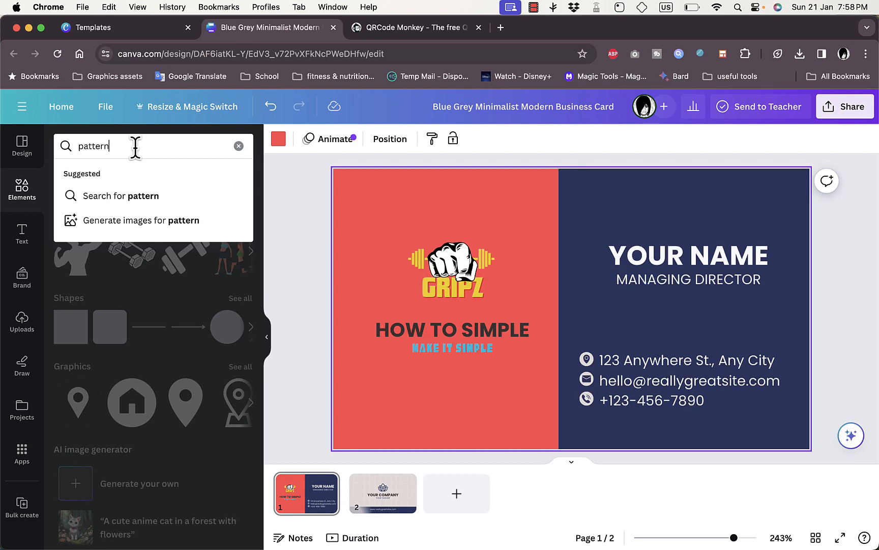
key(Return)
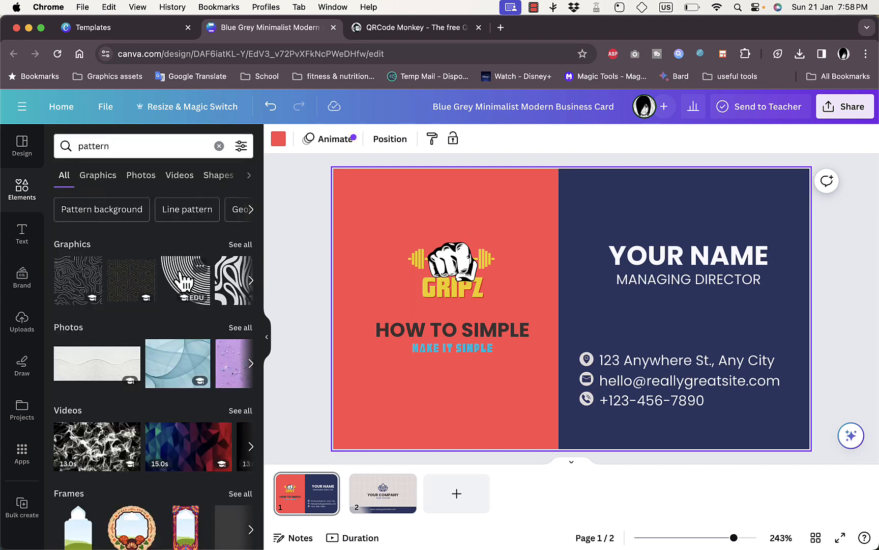
drag(216, 287, 473, 230)
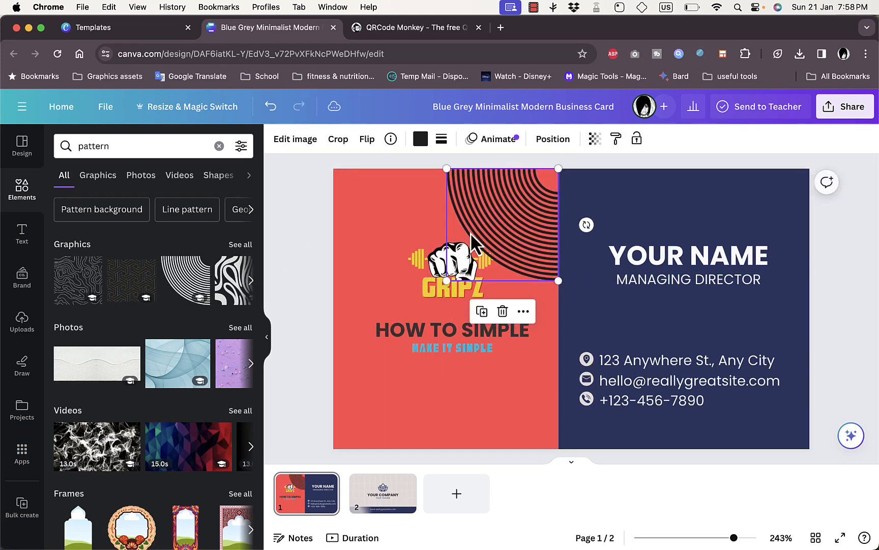
Send the concentric-arc pattern to the back and lower its opacity so it looks faded on the coral background.
click(523, 311)
mouse_move(542, 319)
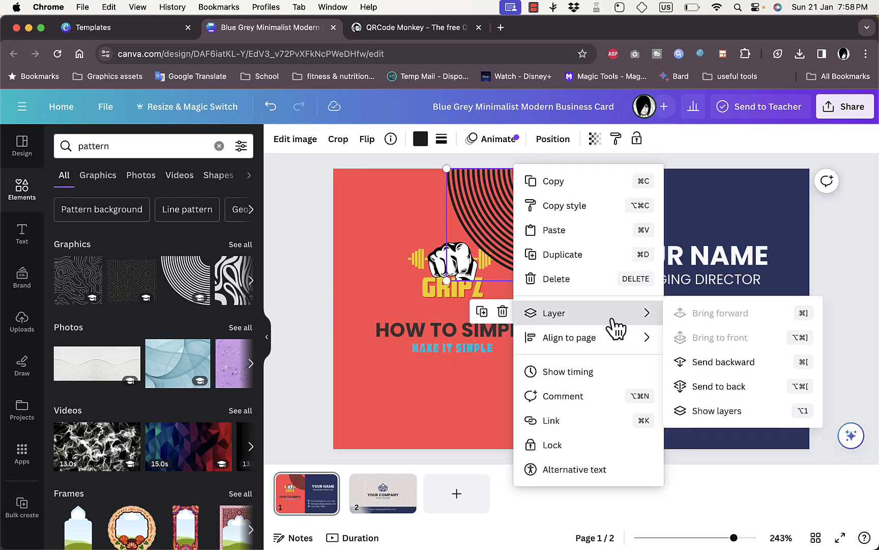
click(710, 386)
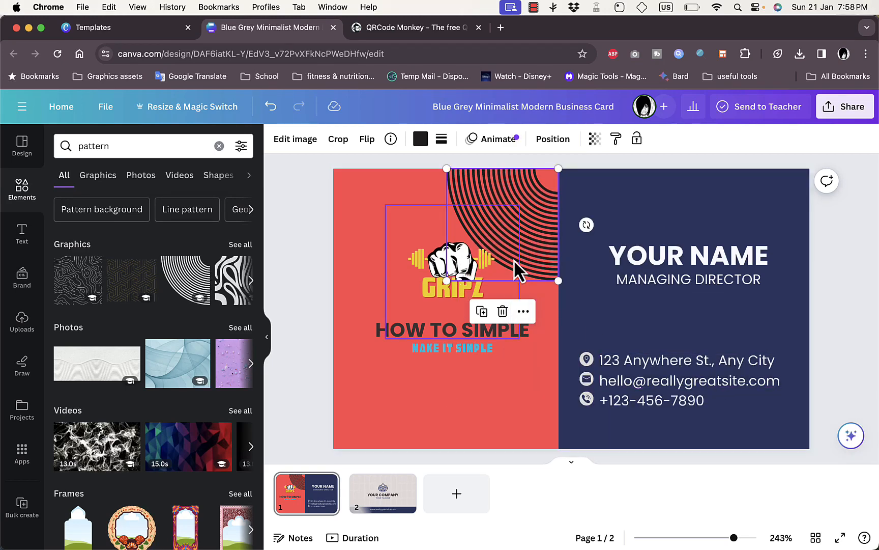
click(599, 144)
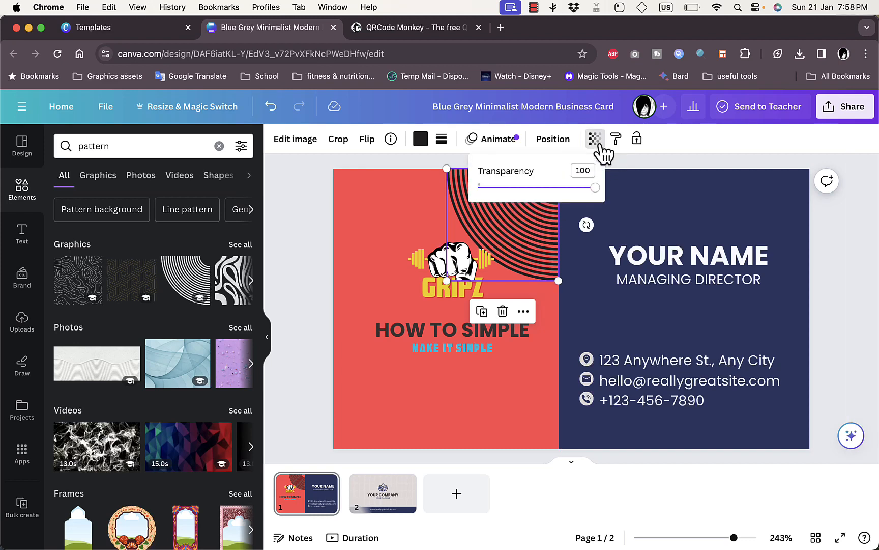
drag(598, 189, 508, 189)
click(511, 407)
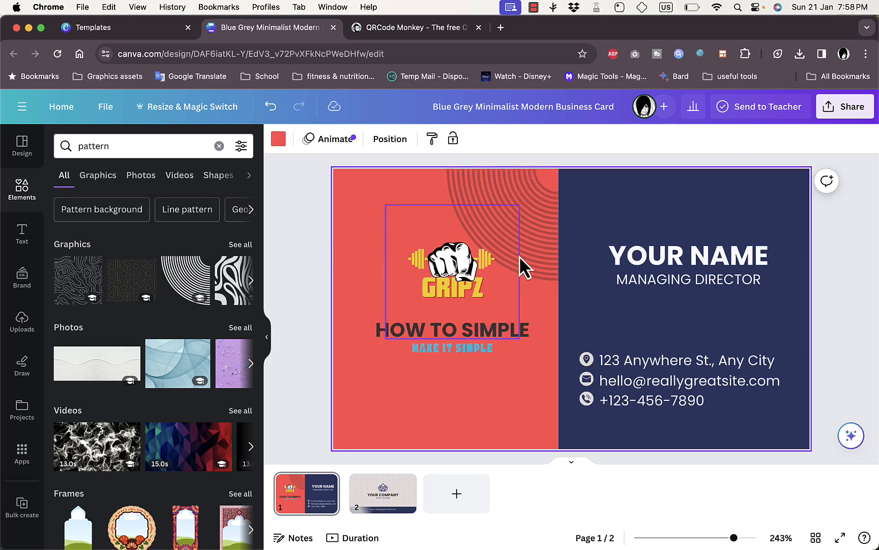
Duplicate the faded arc pattern, rotate the copy 180 degrees and fit it into the coral half's lower-left corner.
click(544, 243)
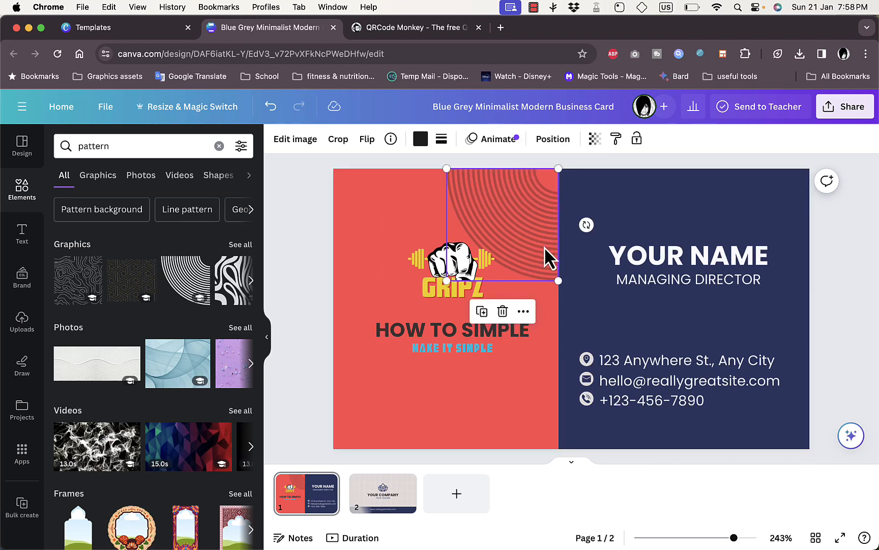
key(super+d)
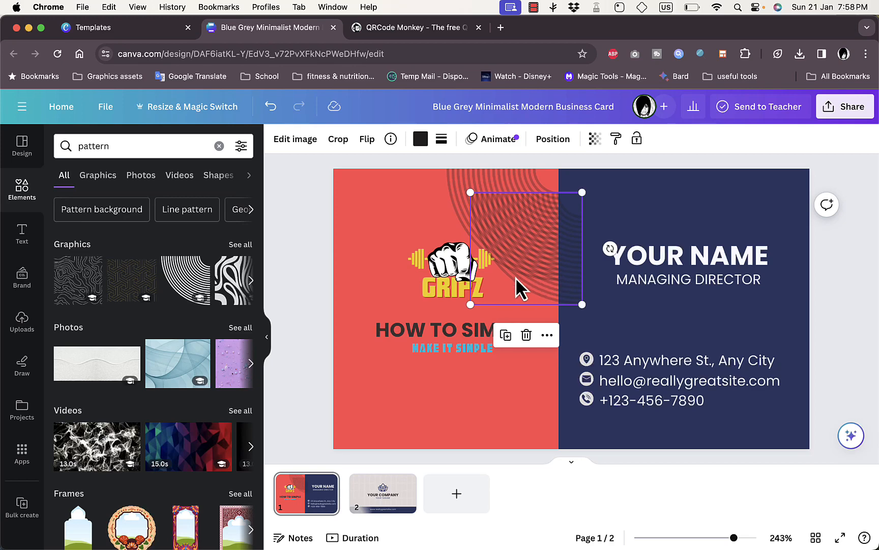
drag(520, 288, 381, 392)
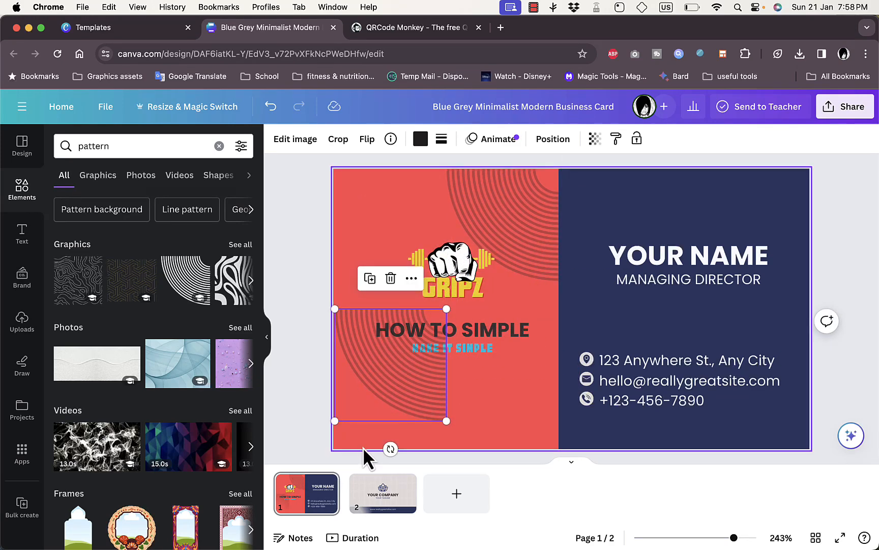
drag(390, 448, 389, 398)
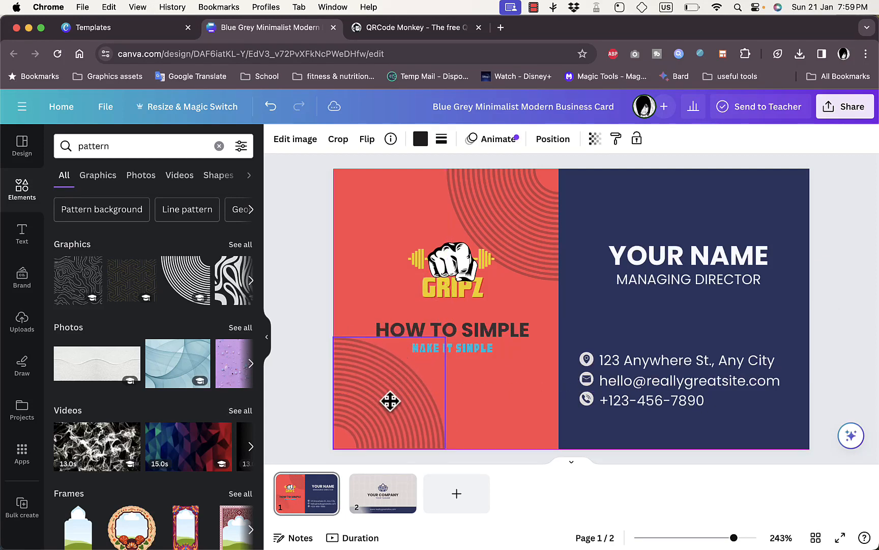
click(507, 428)
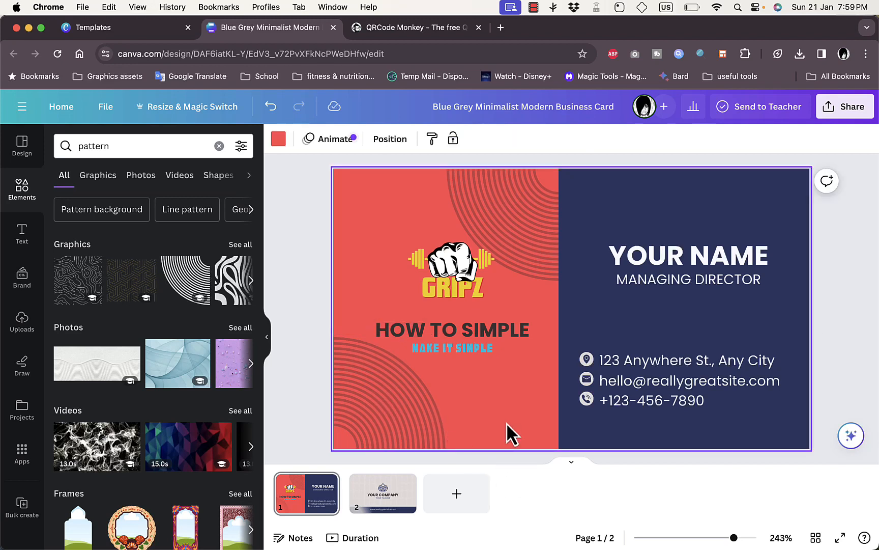
Replace the "YOUR NAME" heading on the navy half with "HOW TO SIMPLE".
click(692, 261)
click(691, 260)
key(BackSpace)
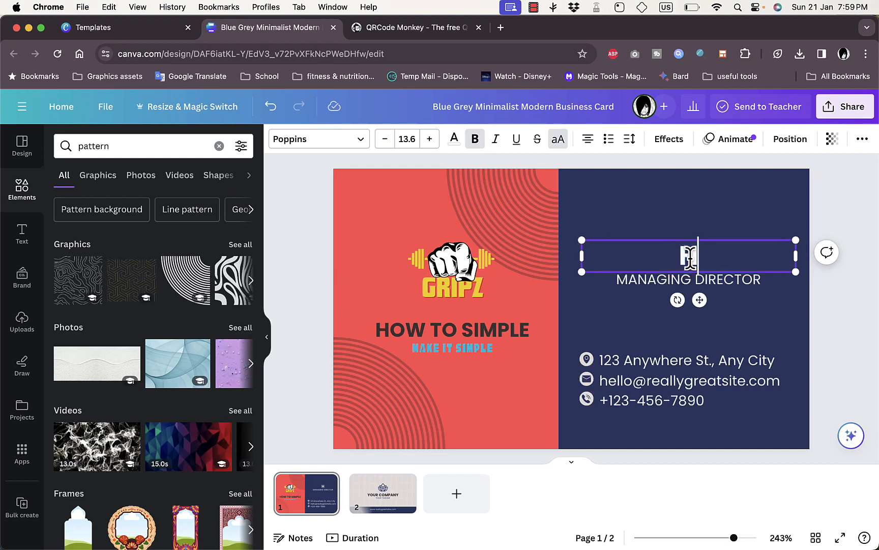
text(HOW TO)
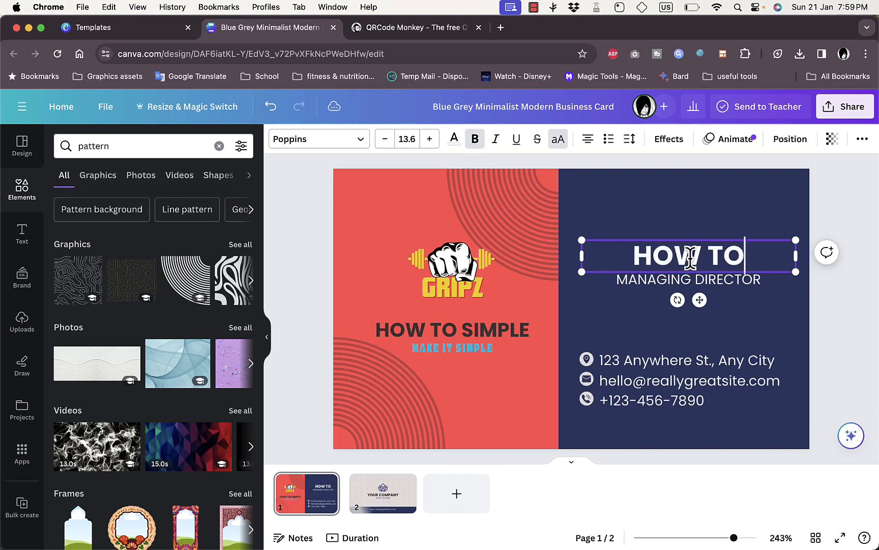
text( SIMPLE)
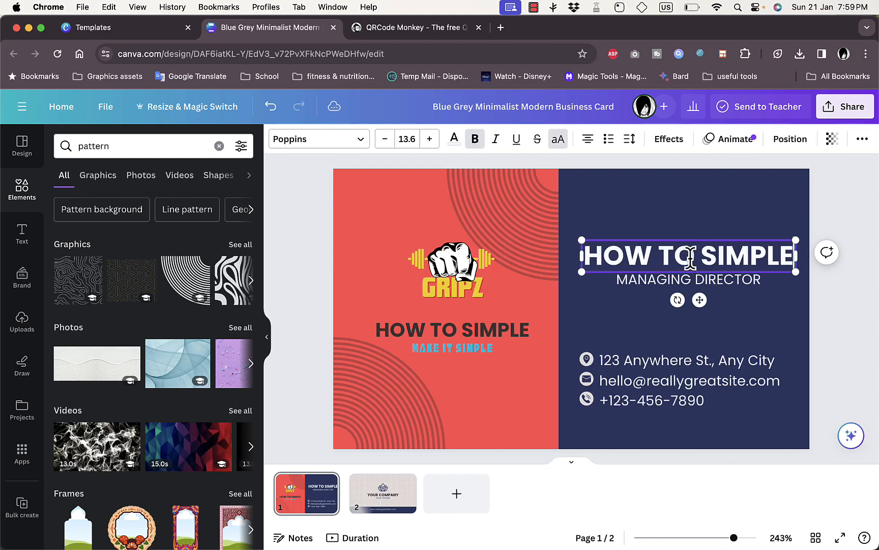
Replace the "MANAGING DIRECTOR" line on the navy half with "MAKE IT SIMPLE".
click(717, 282)
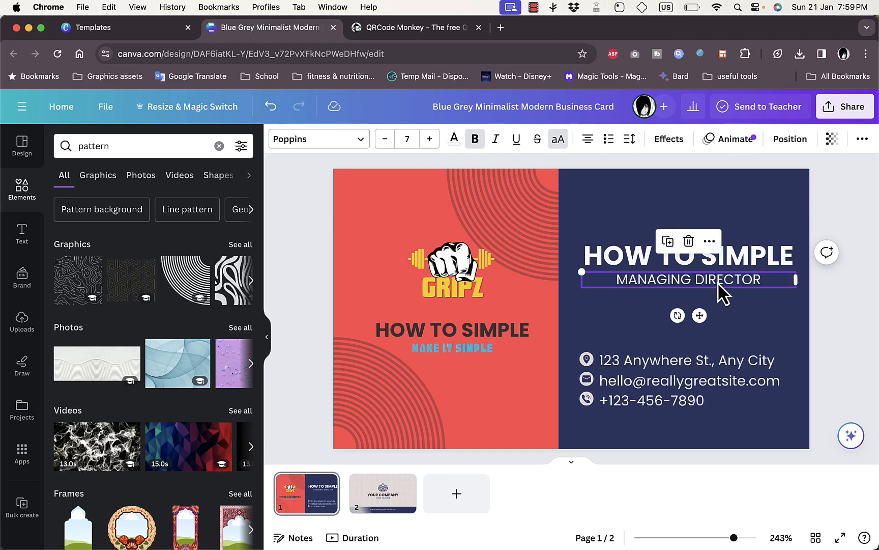
click(717, 282)
text(MAKE)
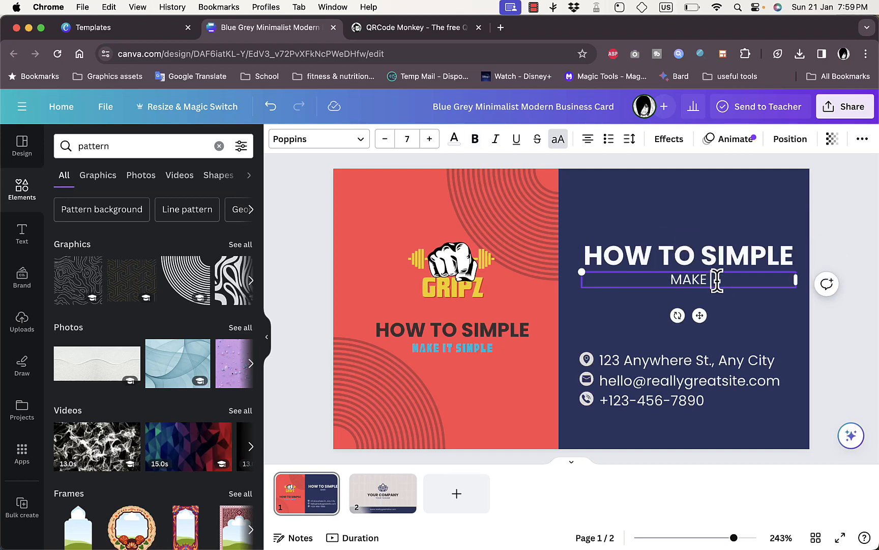
text( IT SIMPLE)
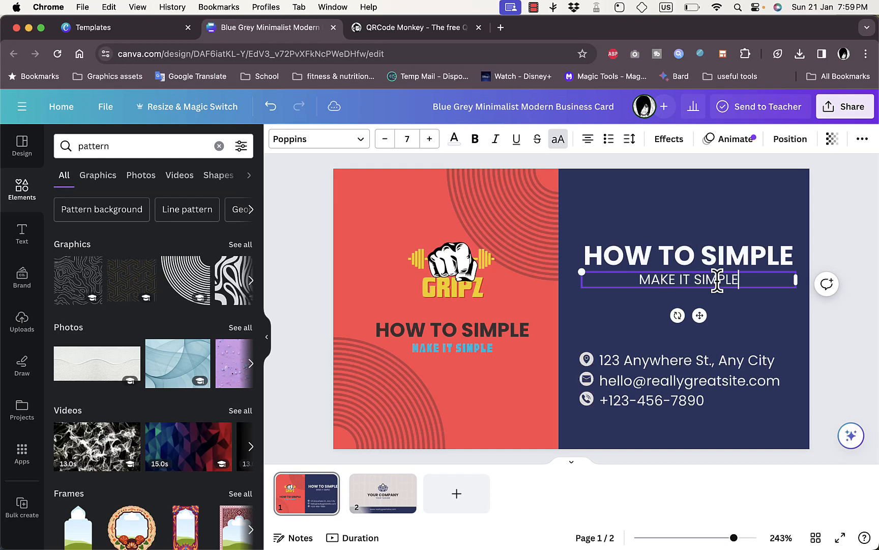
Move the "HOW TO SIMPLE" heading and the "MAKE IT SIMPLE" line up to the top of the navy half.
click(671, 371)
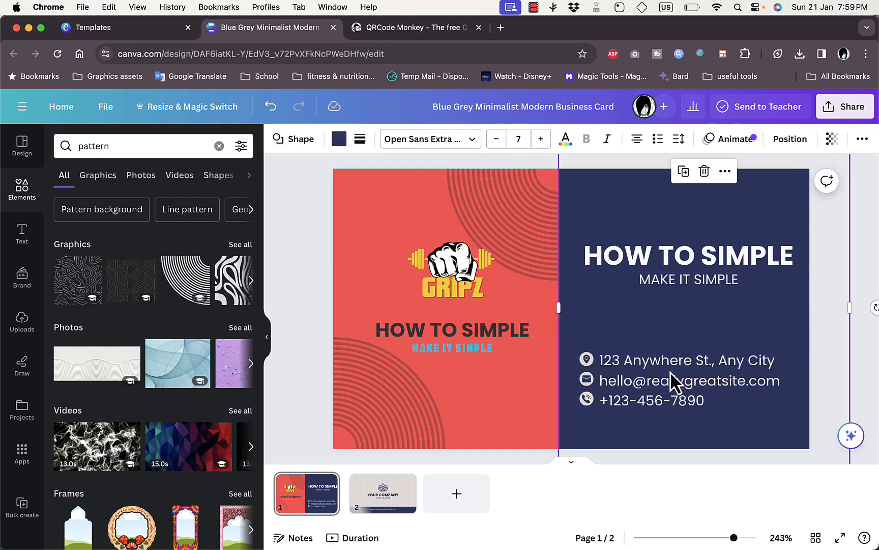
click(695, 260)
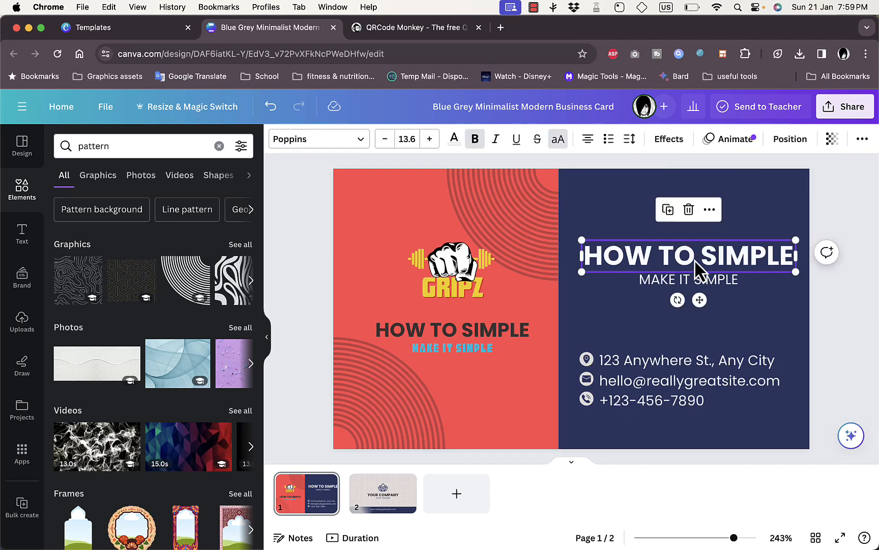
drag(696, 255, 691, 200)
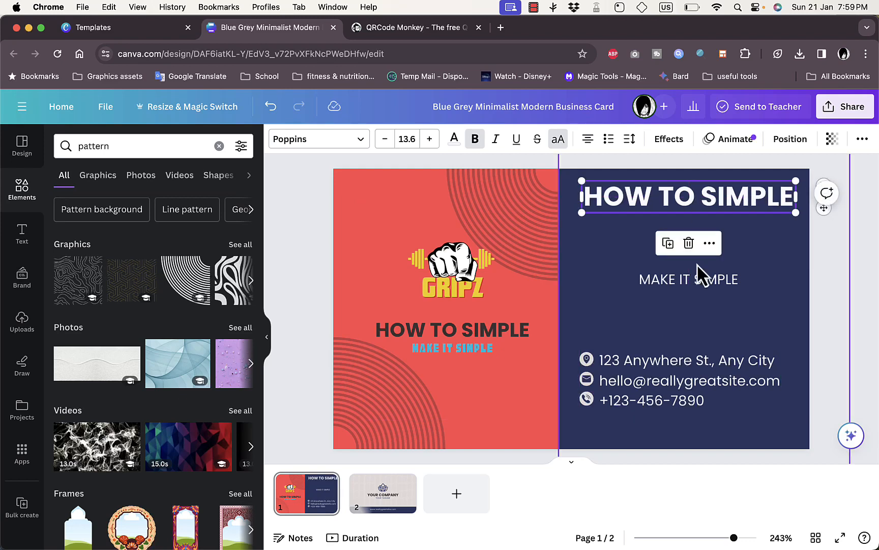
click(698, 280)
drag(699, 281, 697, 224)
click(679, 308)
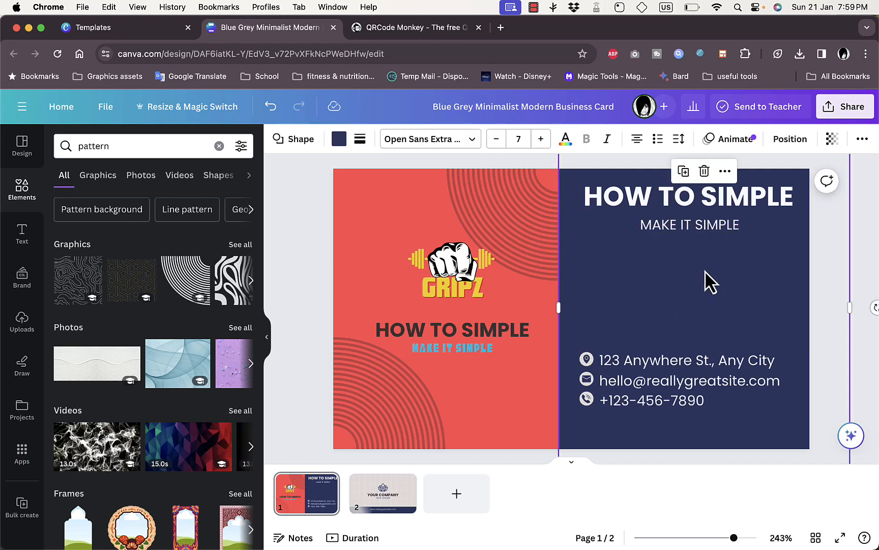
Delete the lotus logo, the "YOUR COMPANY" heading and the "YOUR TAGLINE" line from page 2.
click(398, 506)
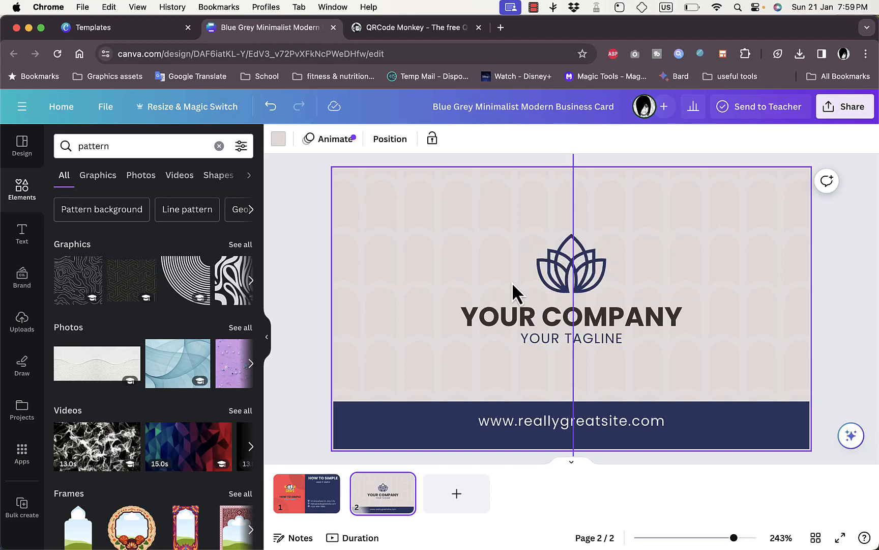
click(308, 500)
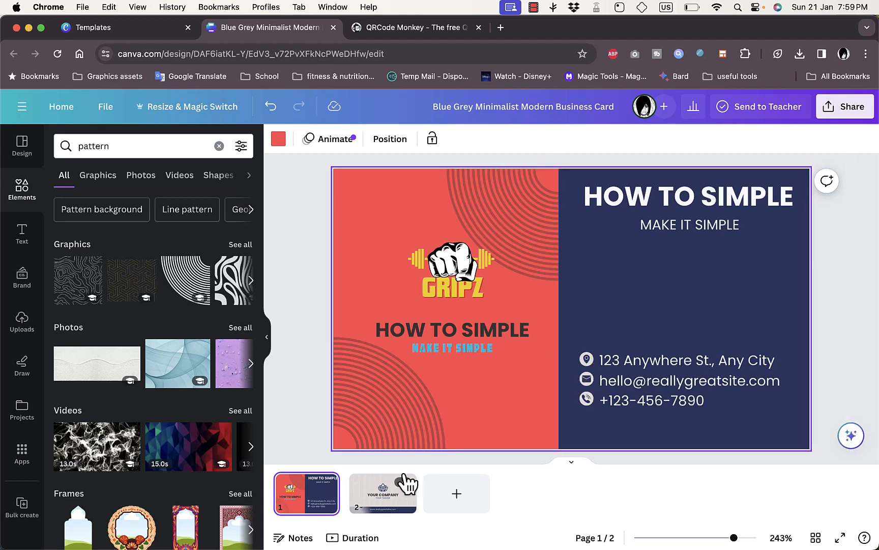
click(374, 496)
click(584, 258)
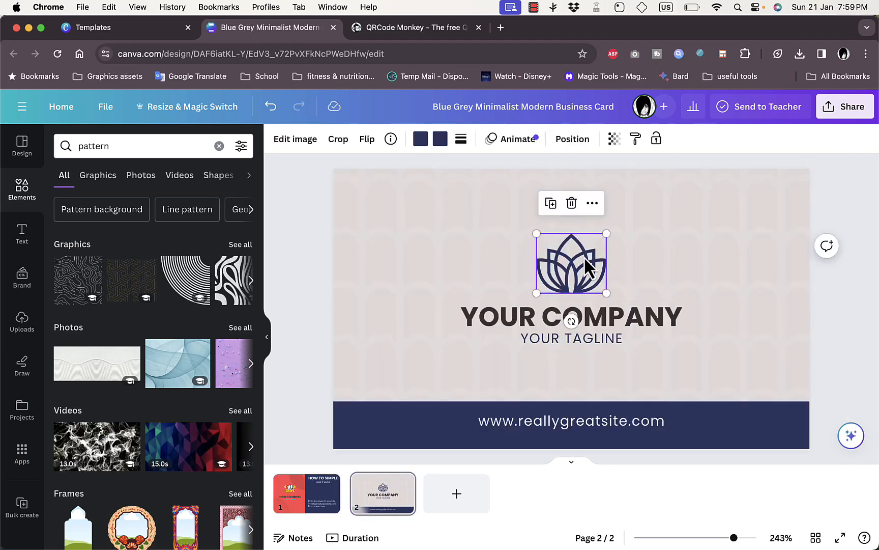
key(Delete)
click(584, 319)
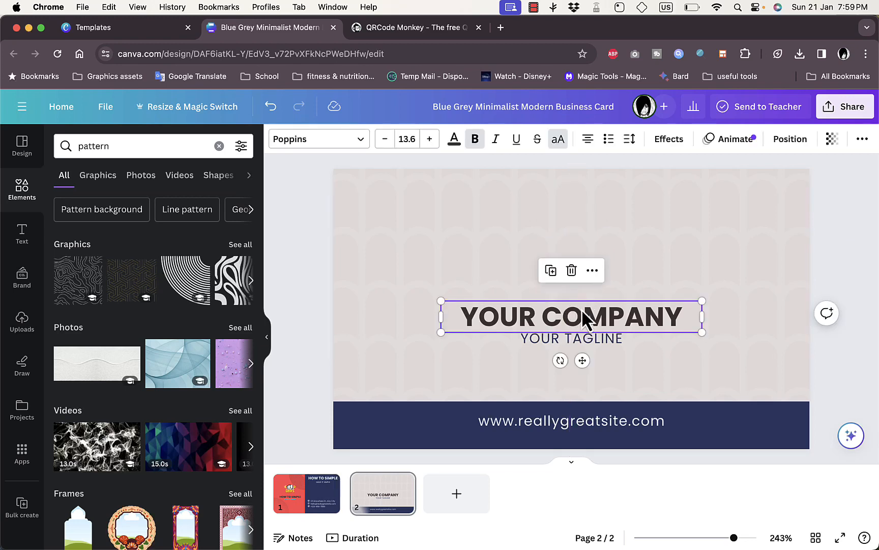
key(Delete)
click(584, 336)
key(Delete)
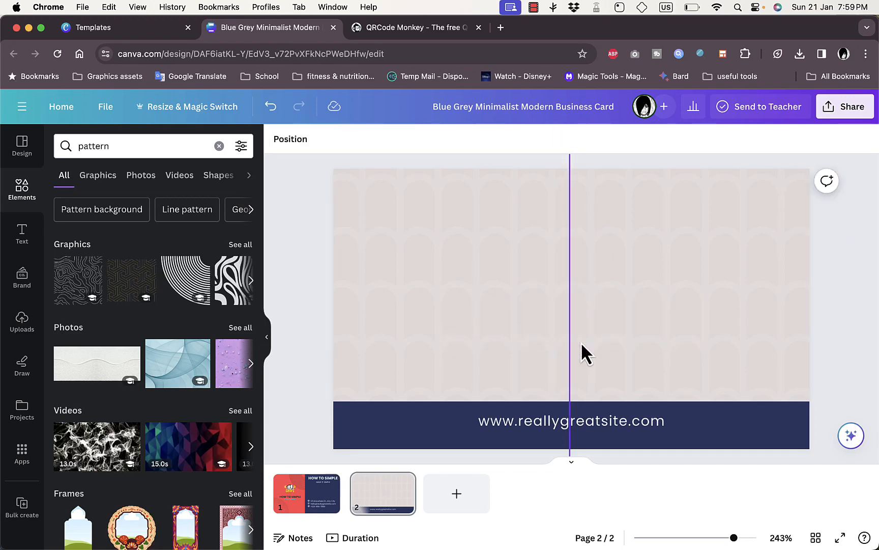
Replace the website address in page 2's navy band with "howtosimple.com".
double_click(581, 420)
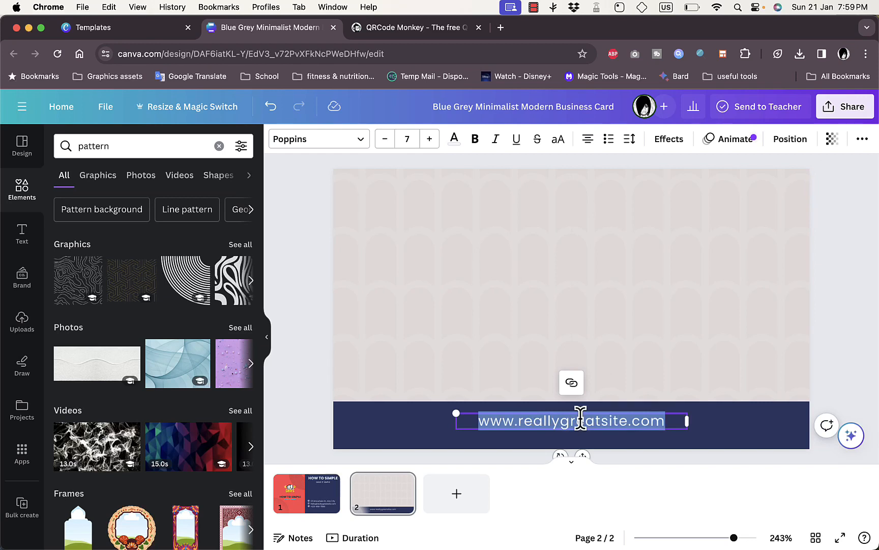
text(ht)
text(wto)
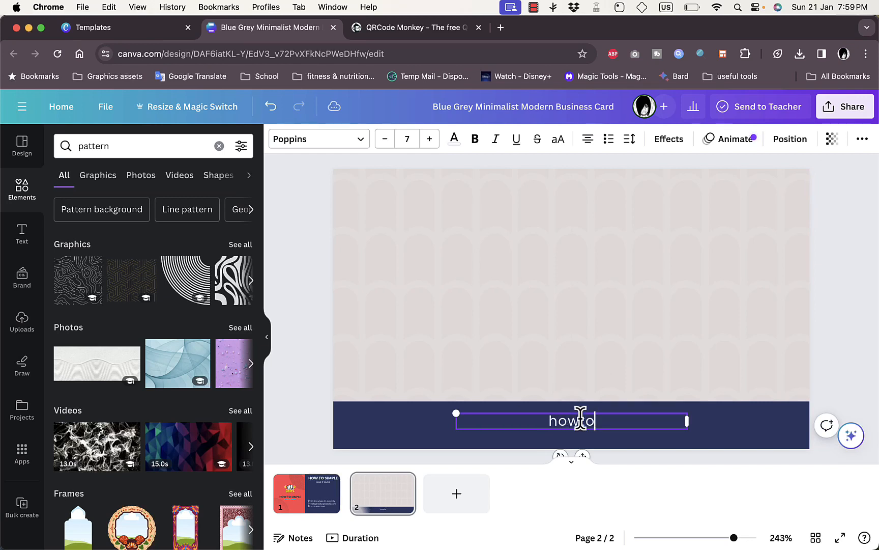
text(simple.com)
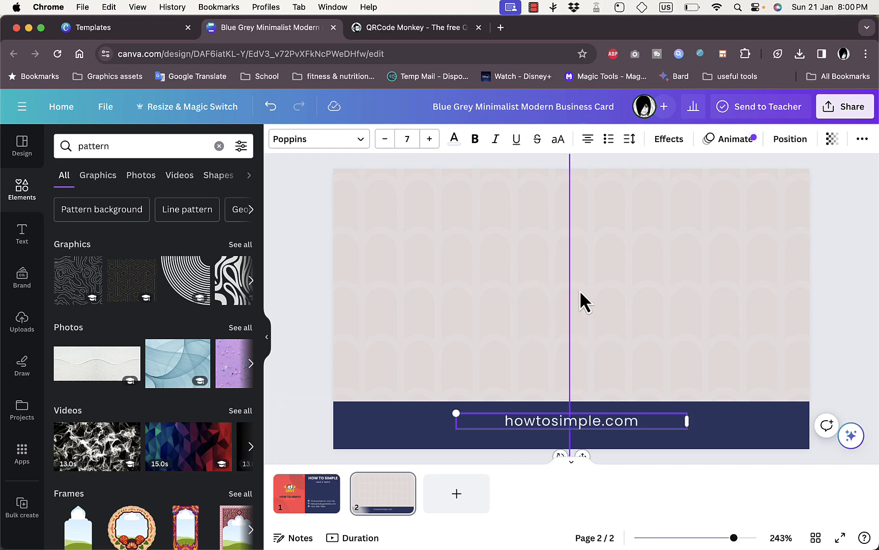
Switch to QRCode Monkey and enter howtosimple.com as the URL for the QR code.
click(415, 31)
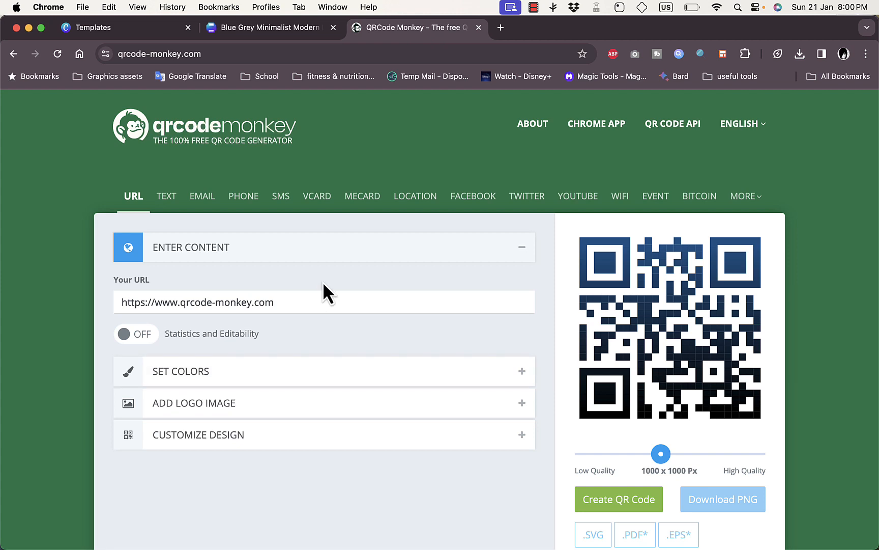
triple_click(355, 302)
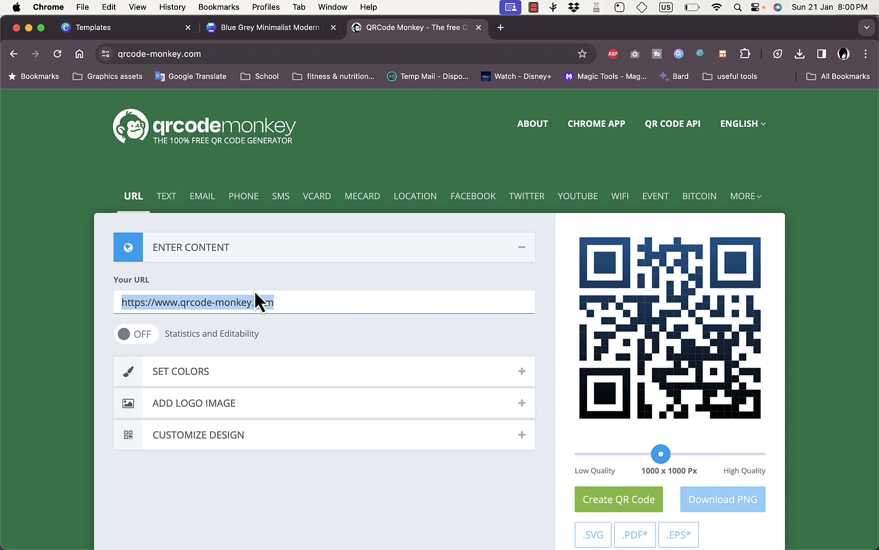
text(howtosi)
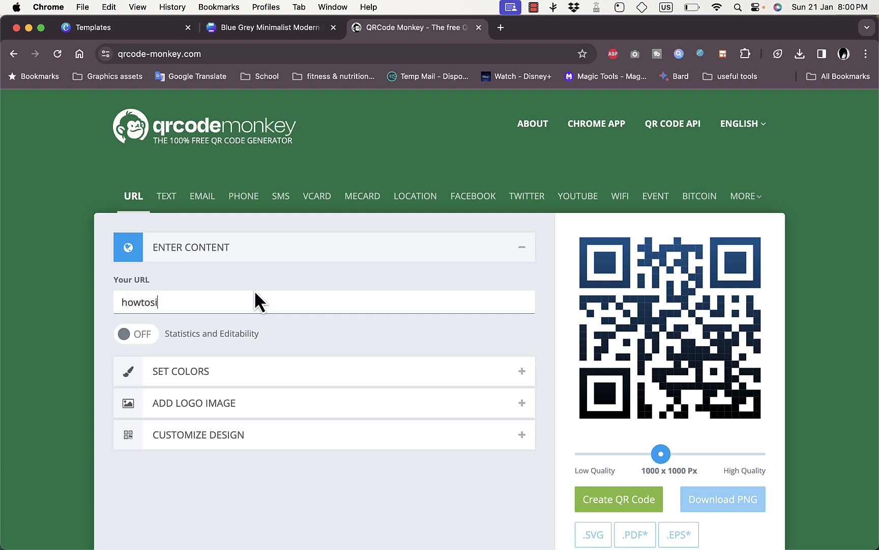
text(mple.com)
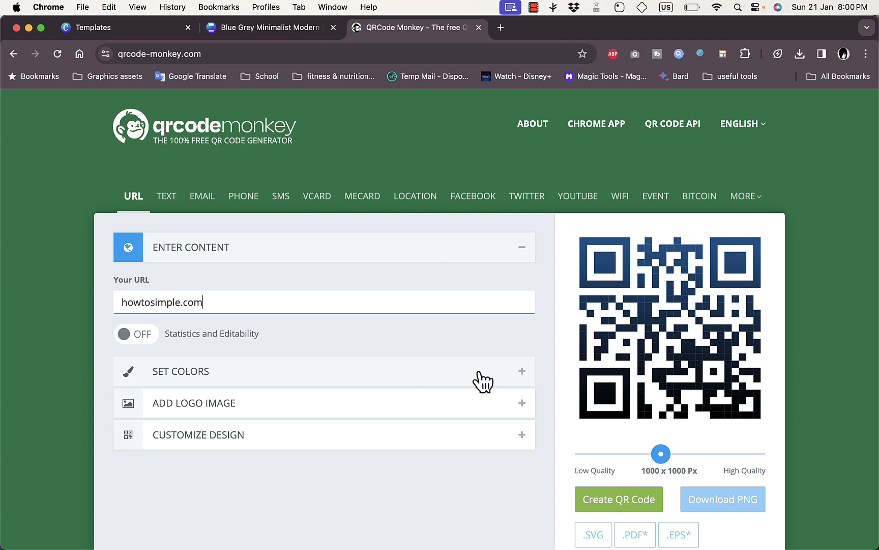
Set the QR code's single foreground color to the pinkish red #F03056.
scroll(481, 381, down, 3)
click(493, 249)
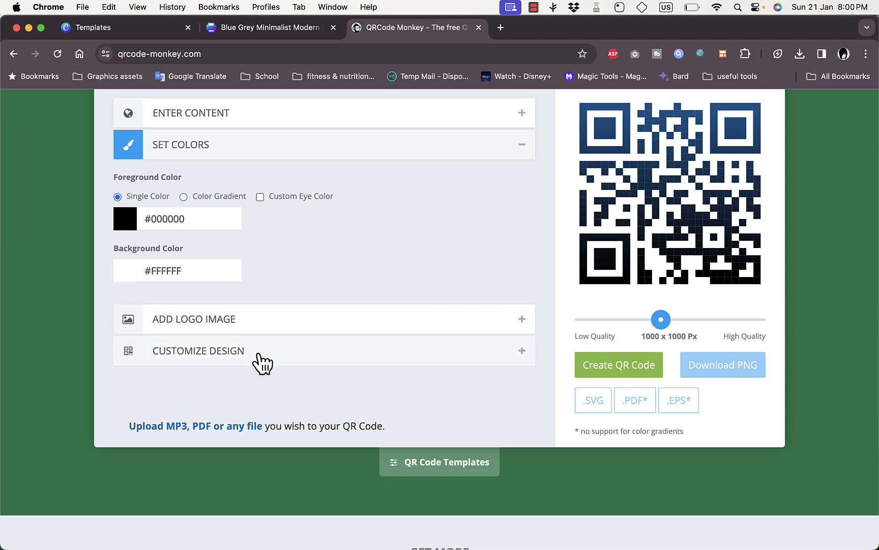
click(131, 221)
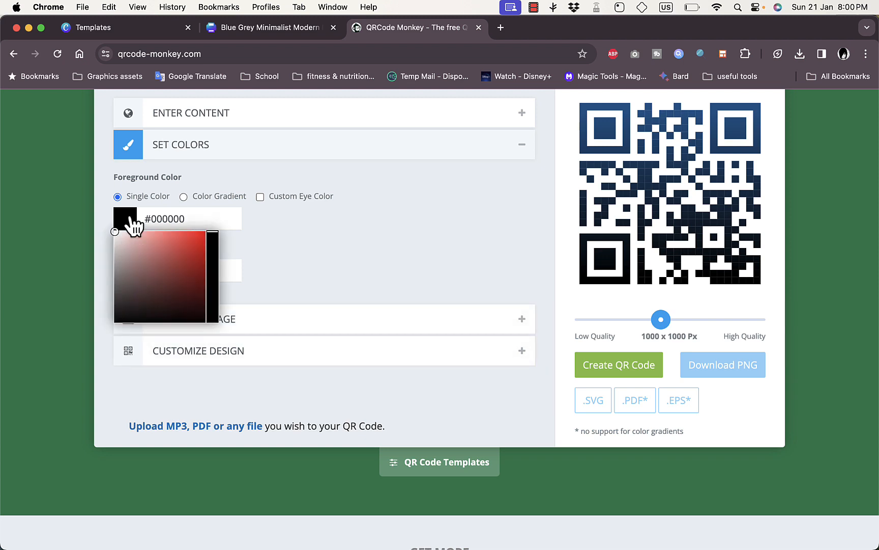
click(209, 251)
click(196, 252)
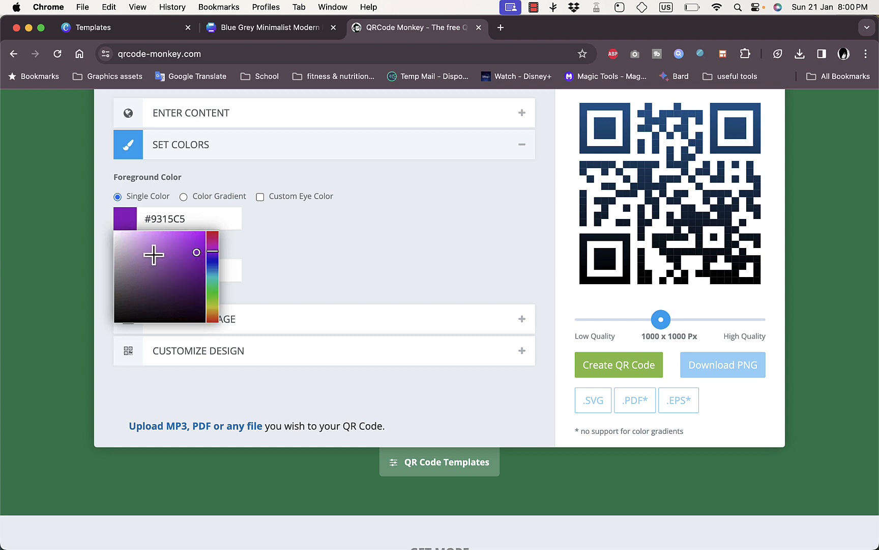
mouse_move(159, 262)
mouse_down()
mouse_move(184, 275)
mouse_move(211, 268)
mouse_move(212, 276)
mouse_move(213, 245)
mouse_up()
click(199, 264)
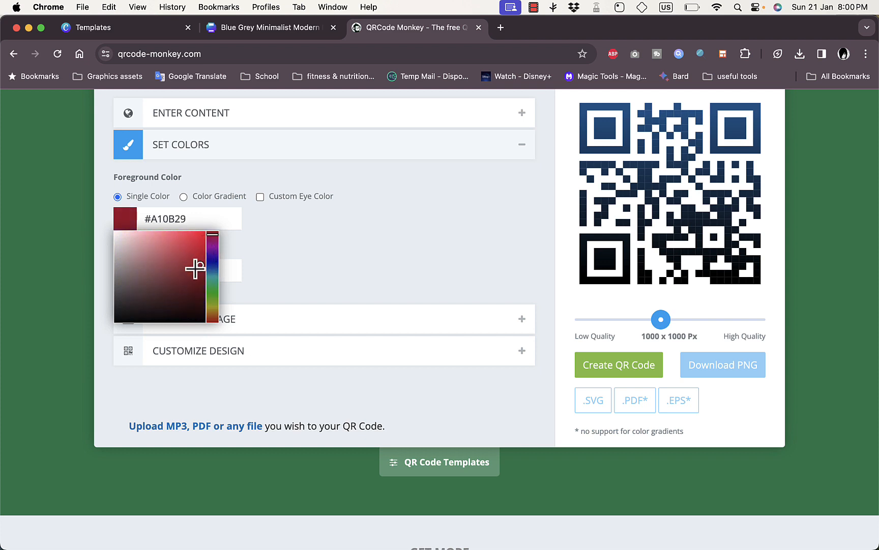
drag(196, 265, 188, 237)
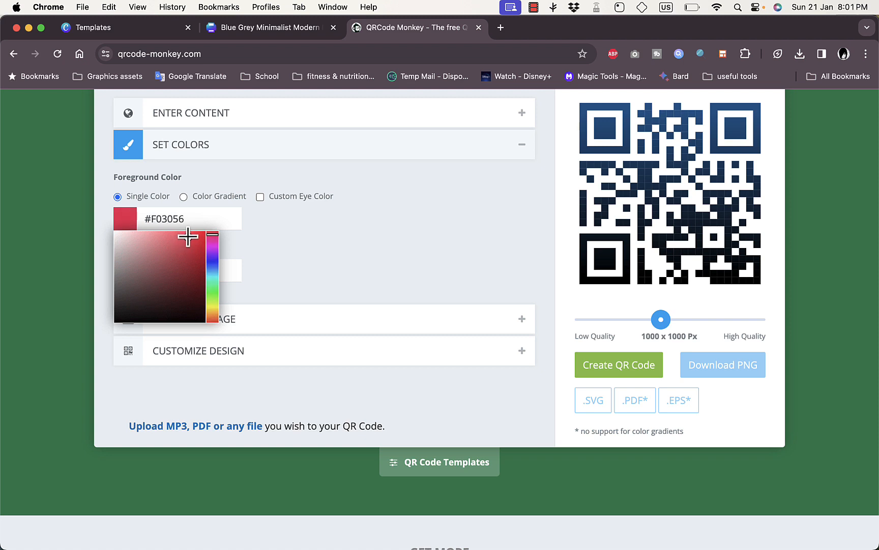
click(277, 218)
Upload the GRIPZ logo PNG from the Downloads folder as the QR code's logo image.
click(137, 325)
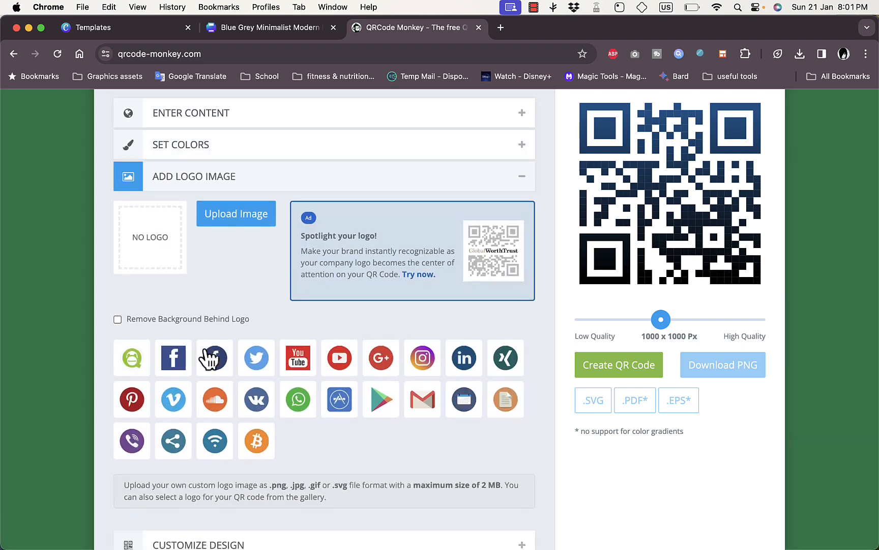
click(212, 223)
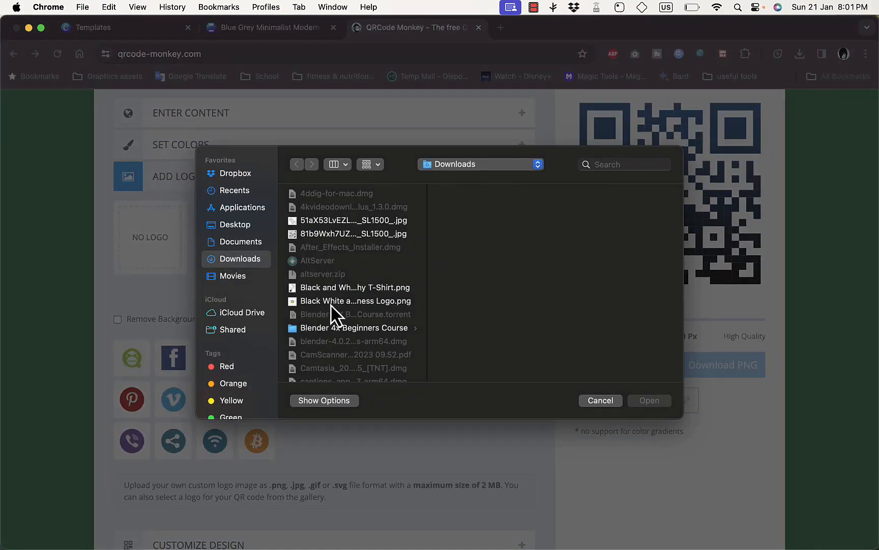
click(331, 303)
click(647, 401)
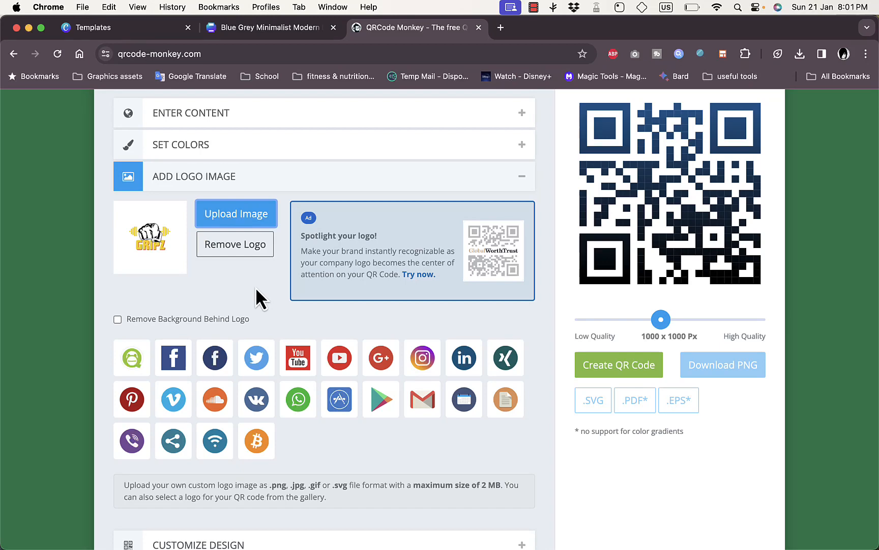
Examine the body, eye frame and eye ball shapes offered for the QR code's design.
scroll(376, 205, down, 7)
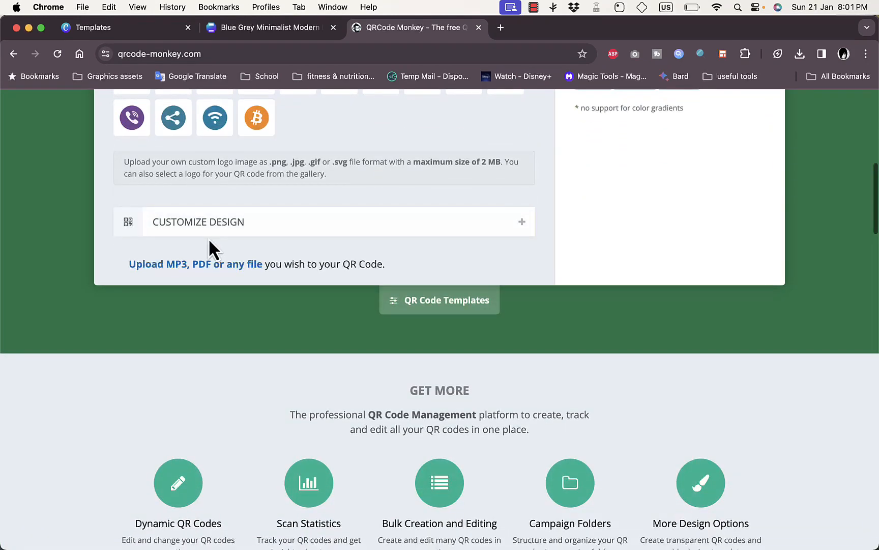
click(210, 234)
scroll(288, 254, down, 4)
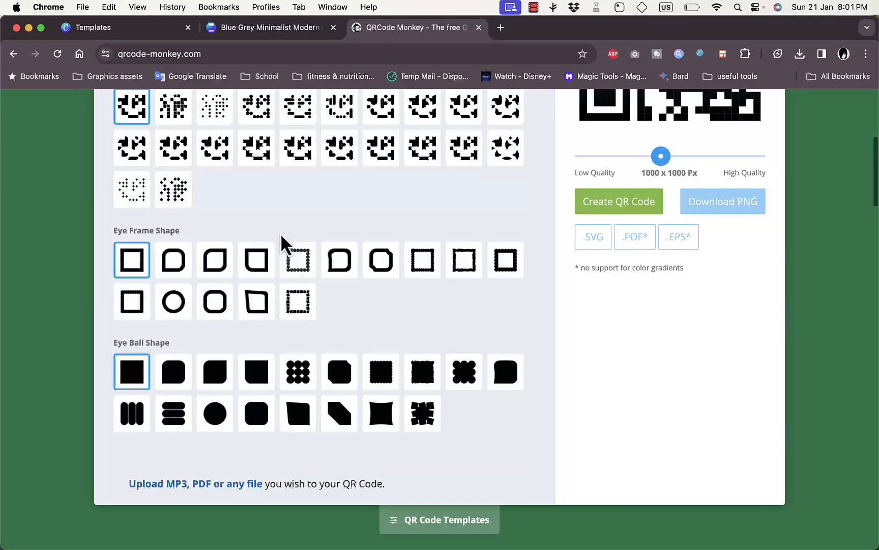
scroll(508, 223, up, 6)
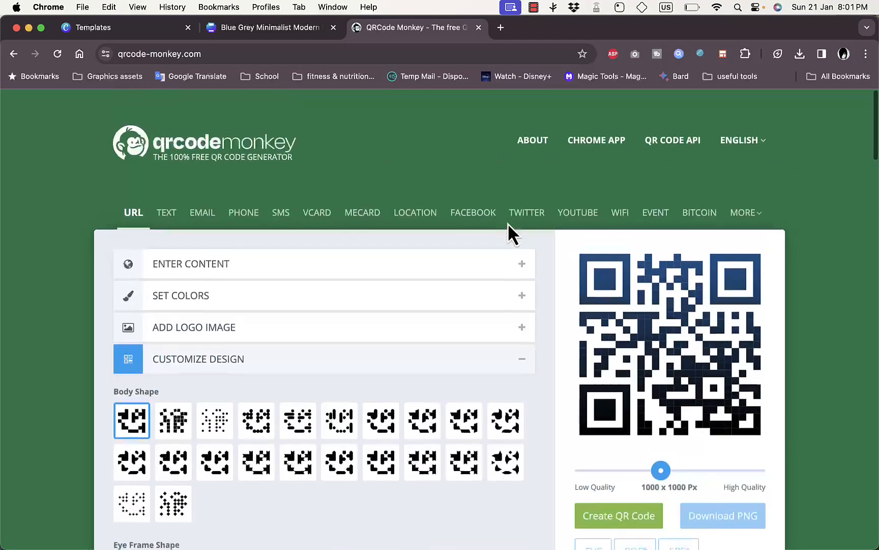
scroll(508, 222, down, 4)
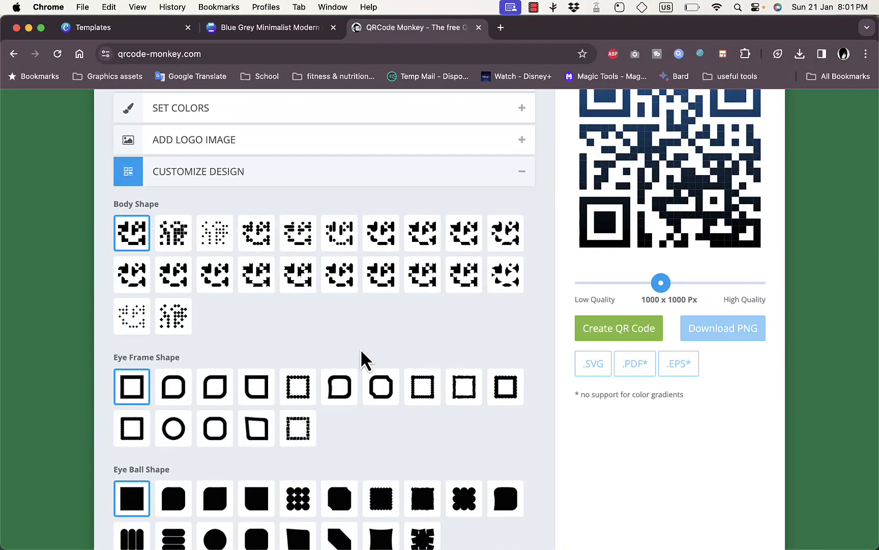
scroll(361, 359, down, 5)
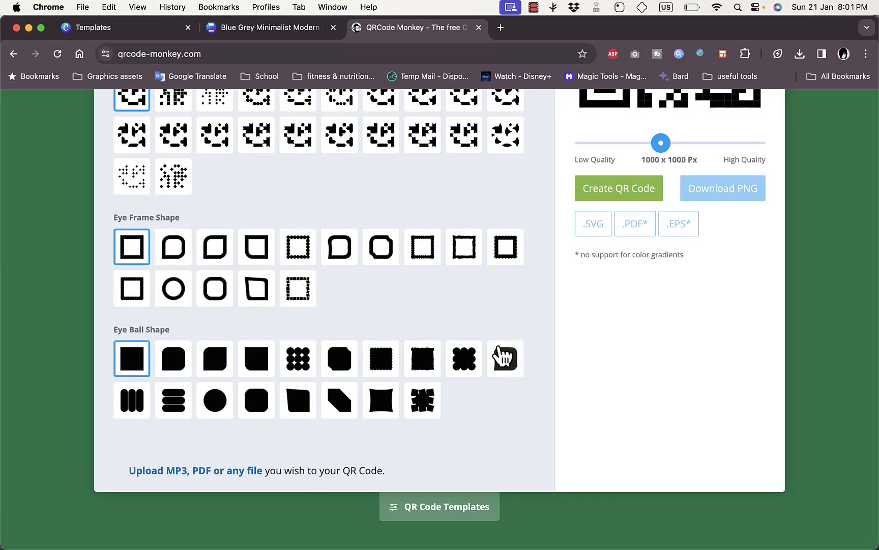
scroll(542, 226, up, 4)
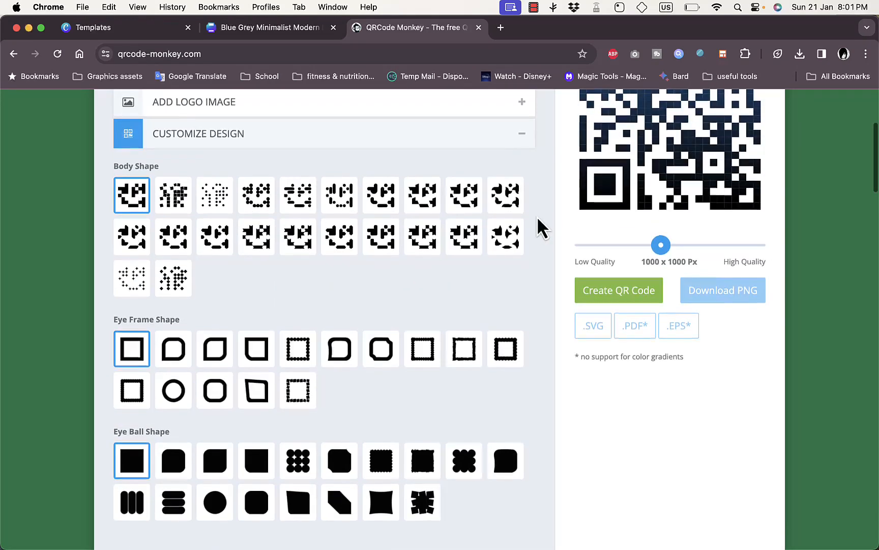
click(617, 291)
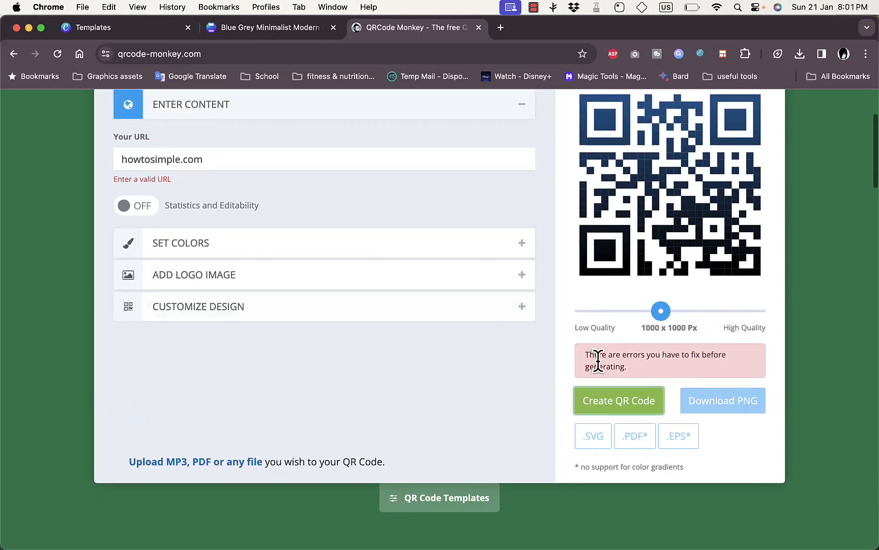
scroll(387, 283, up, 2)
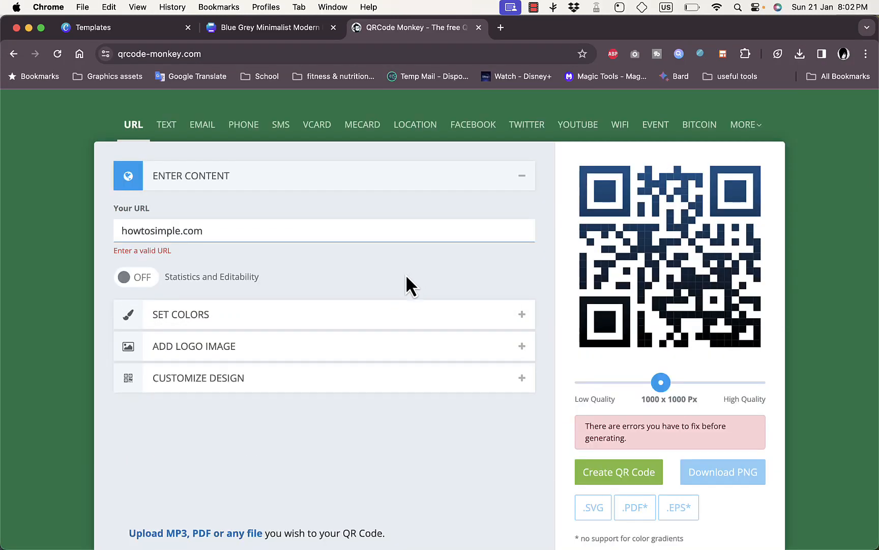
click(118, 232)
text(https)
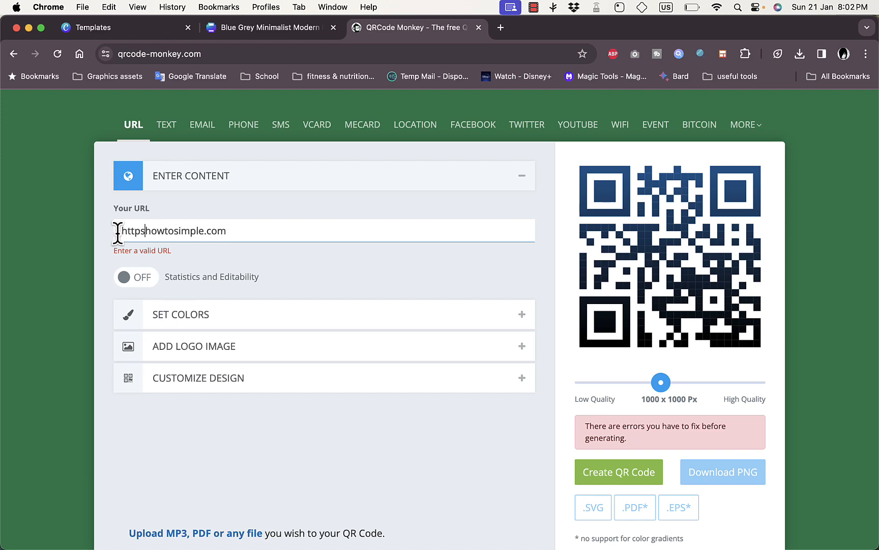
text(://)
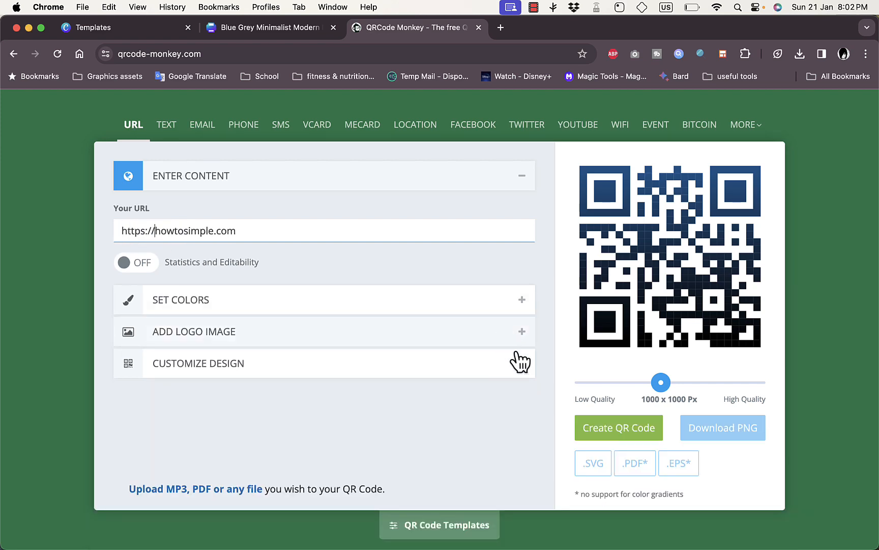
click(610, 428)
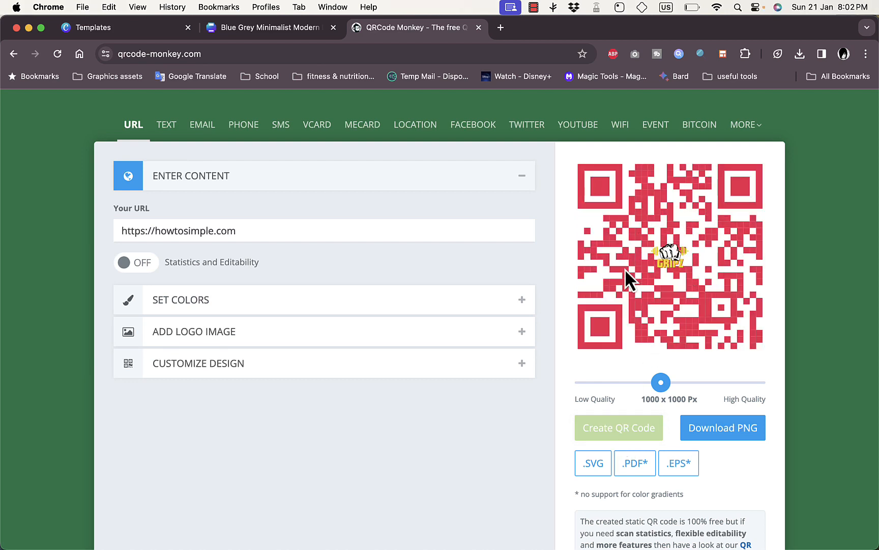
Show page 1 of the Canva business card, and download the howtosimple.com QR code from QRCode Monkey as a PNG.
click(276, 28)
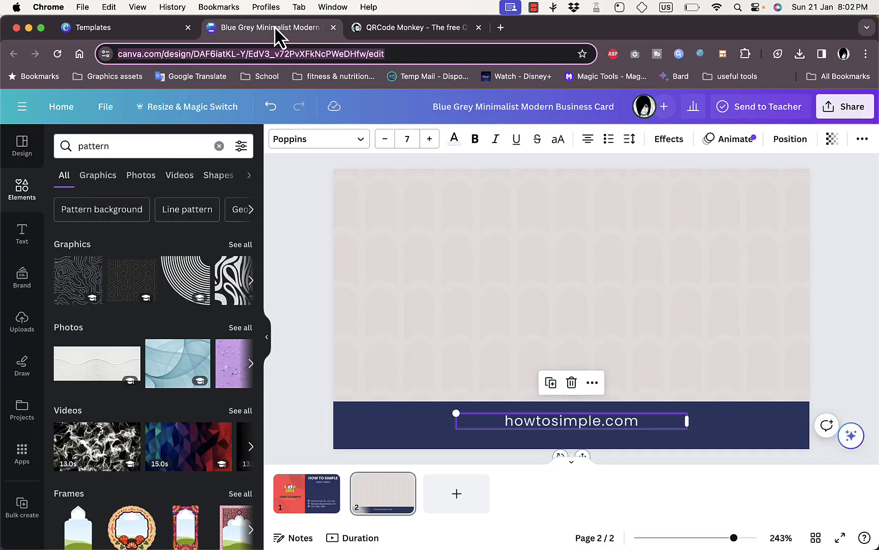
click(326, 496)
click(413, 28)
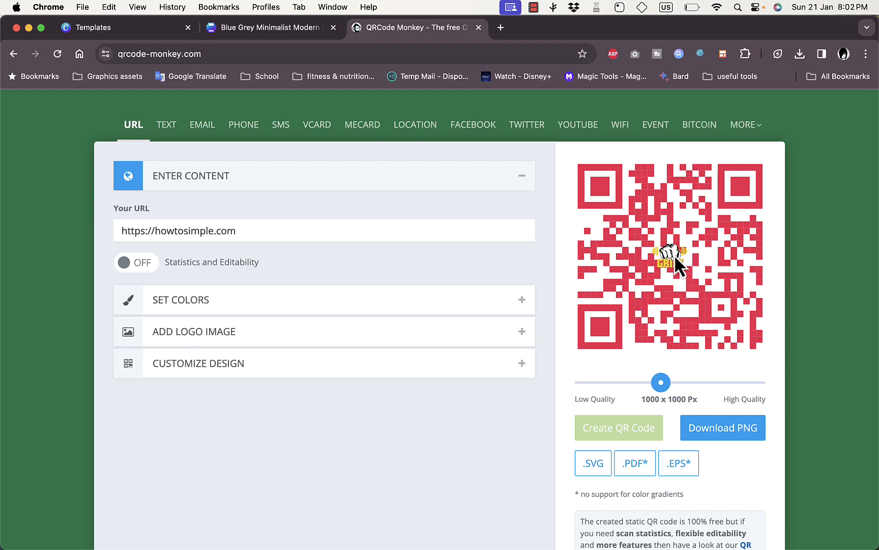
click(729, 431)
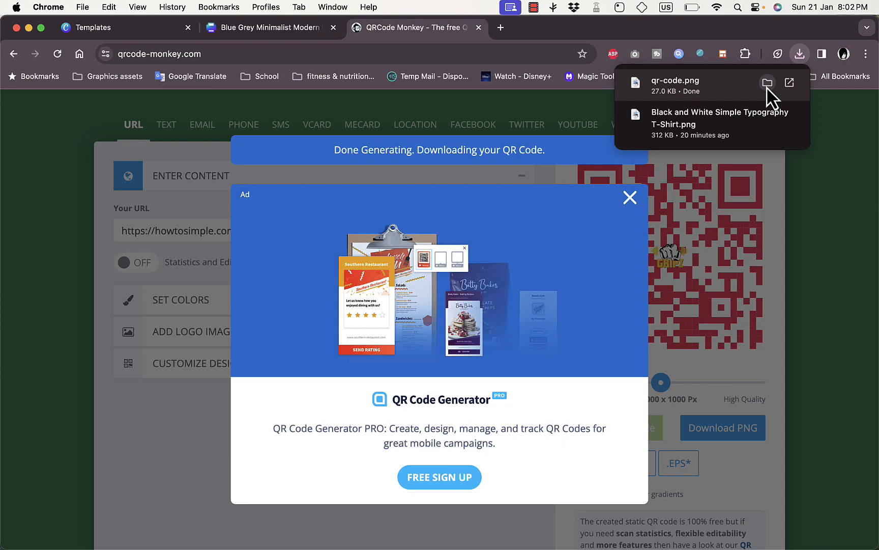
Switch to the Canva design and upload qr-code.png from the Downloads folder.
click(296, 27)
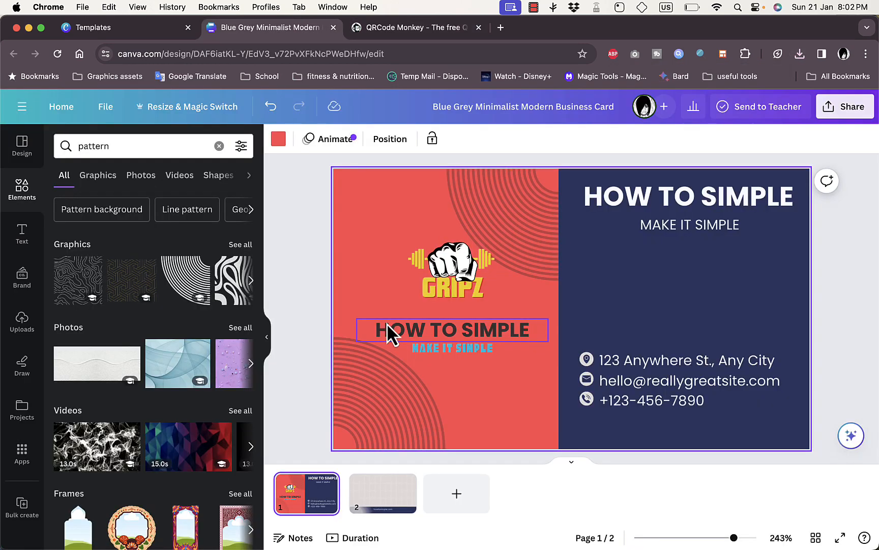
click(20, 322)
click(131, 177)
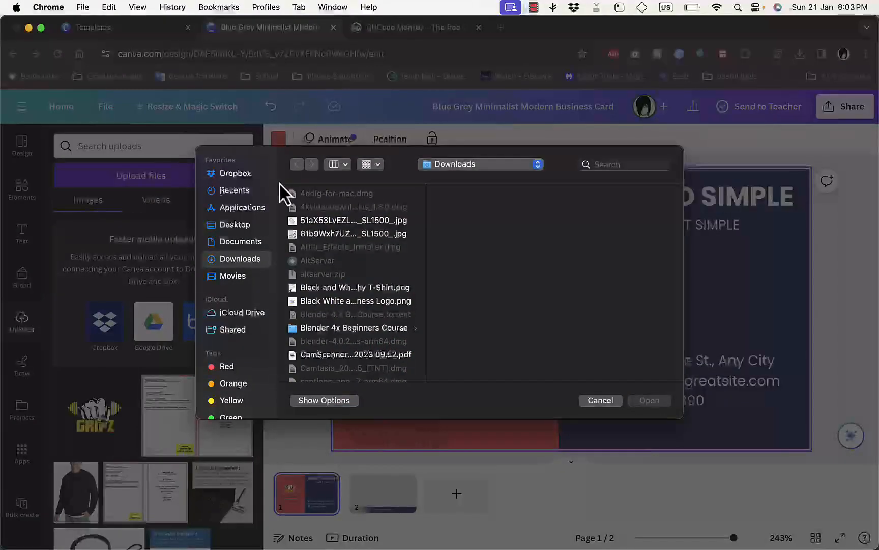
scroll(356, 250, down, 5)
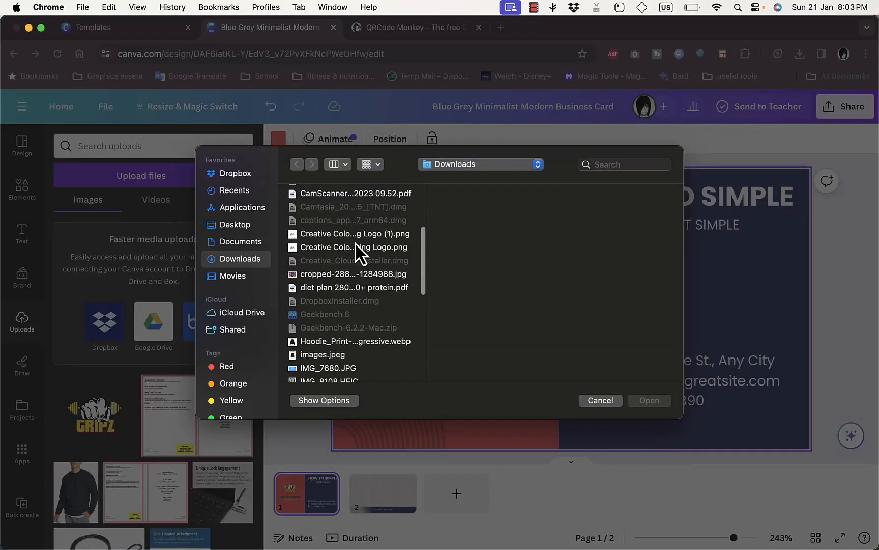
scroll(355, 249, down, 5)
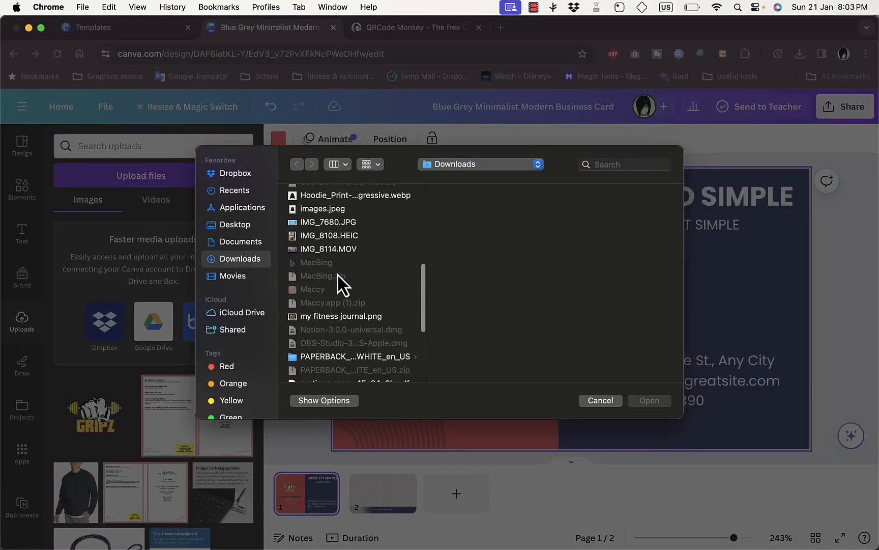
scroll(331, 300, down, 5)
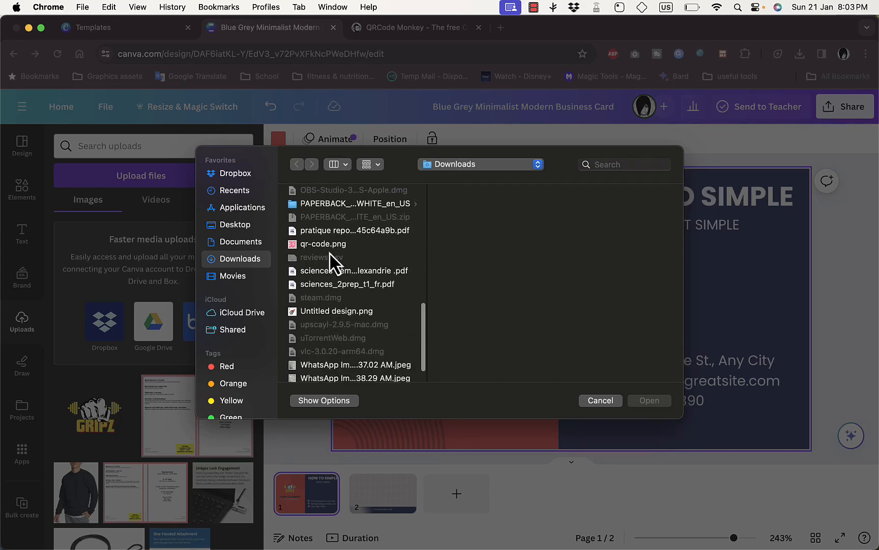
double_click(325, 246)
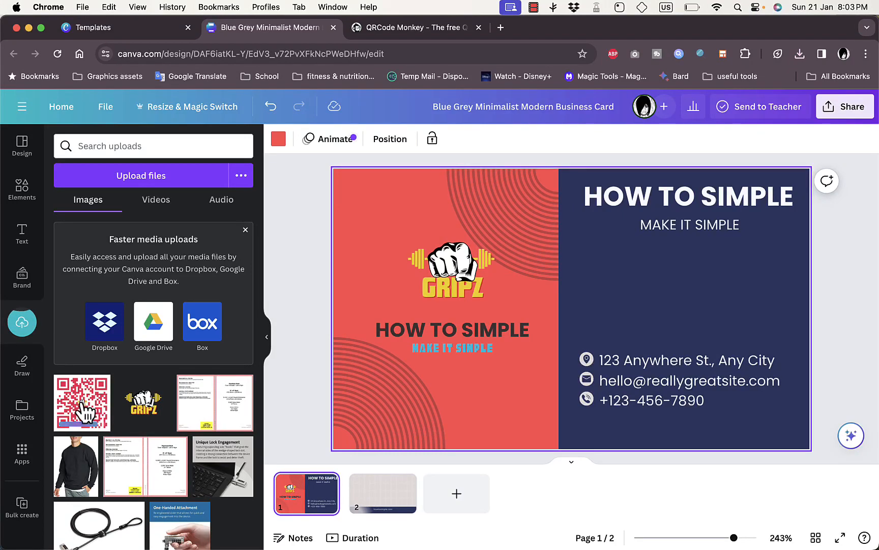
Place the QR code on page 1's navy panel, scaled and centred between the MAKE IT SIMPLE tagline and the contact details.
drag(86, 409, 590, 319)
drag(565, 252, 632, 312)
drag(666, 339, 664, 251)
click(596, 278)
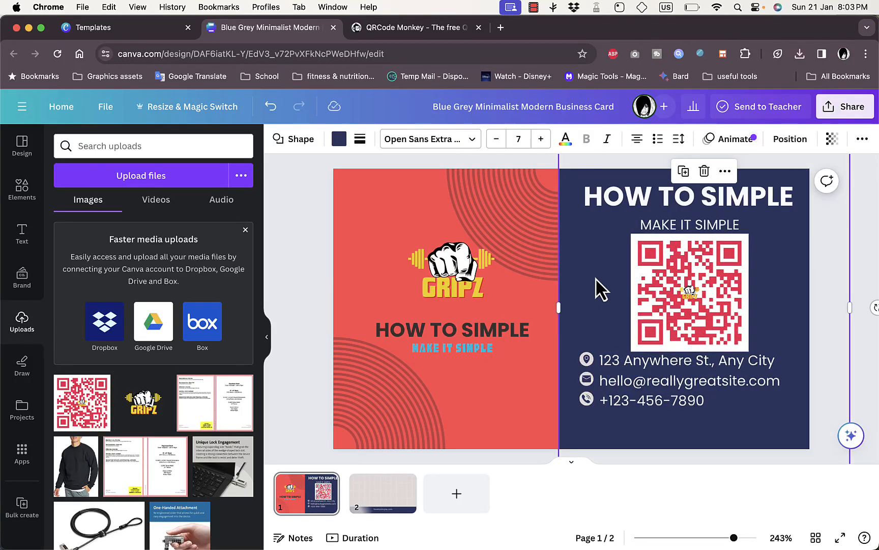
click(699, 313)
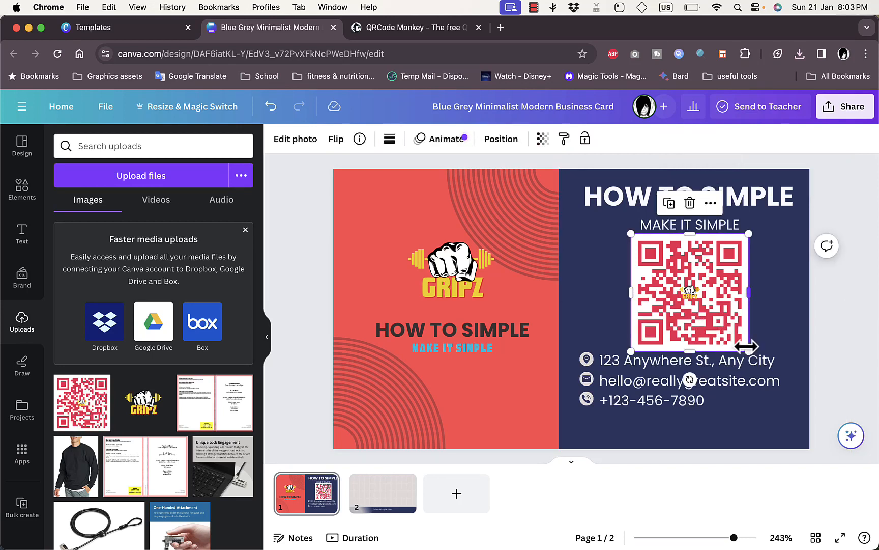
drag(747, 350, 739, 341)
drag(716, 286, 724, 289)
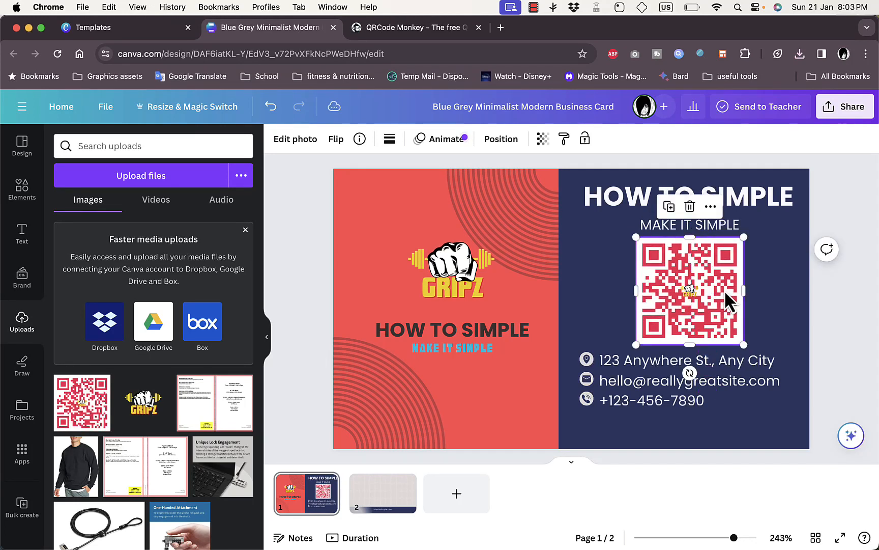
click(384, 504)
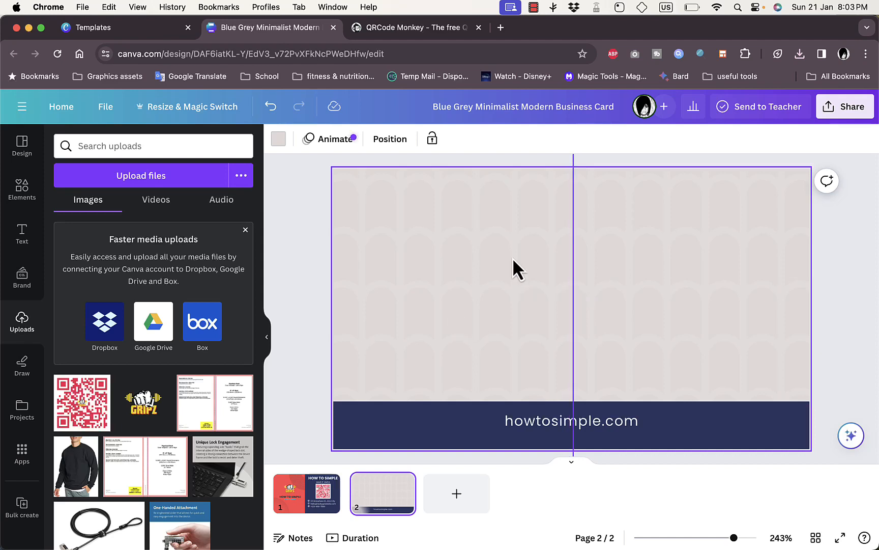
click(304, 509)
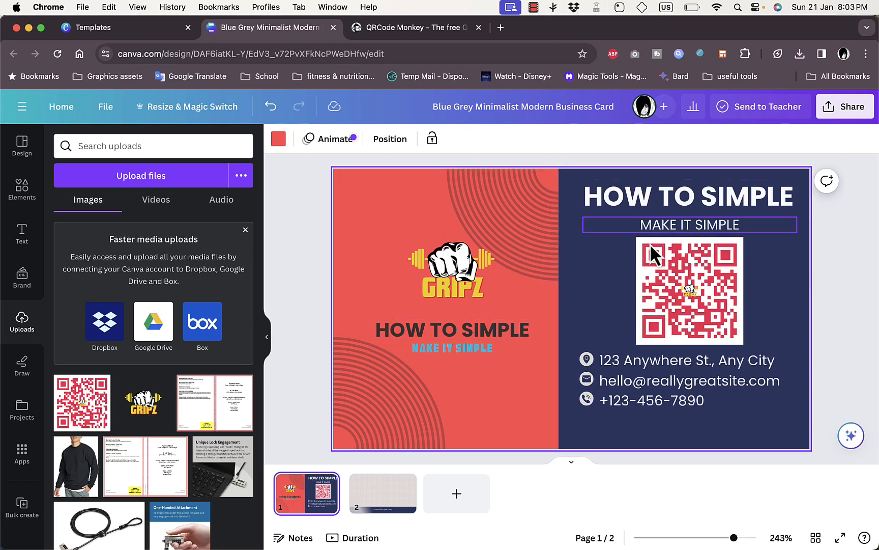
click(559, 255)
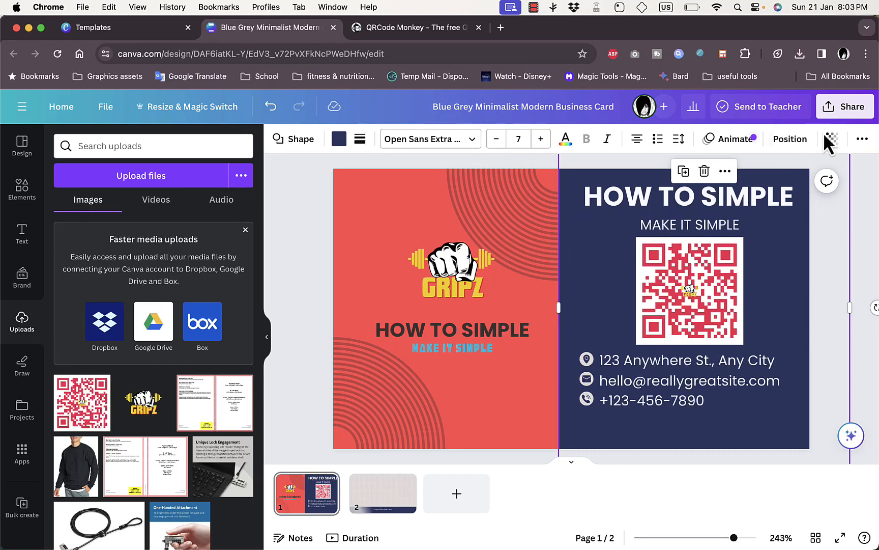
Create a public view link for the business card design and copy it.
click(848, 113)
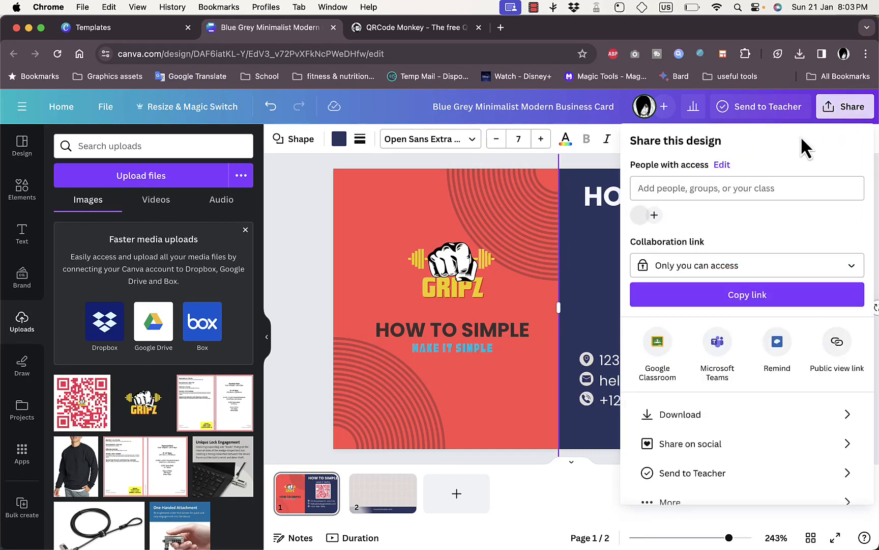
click(838, 342)
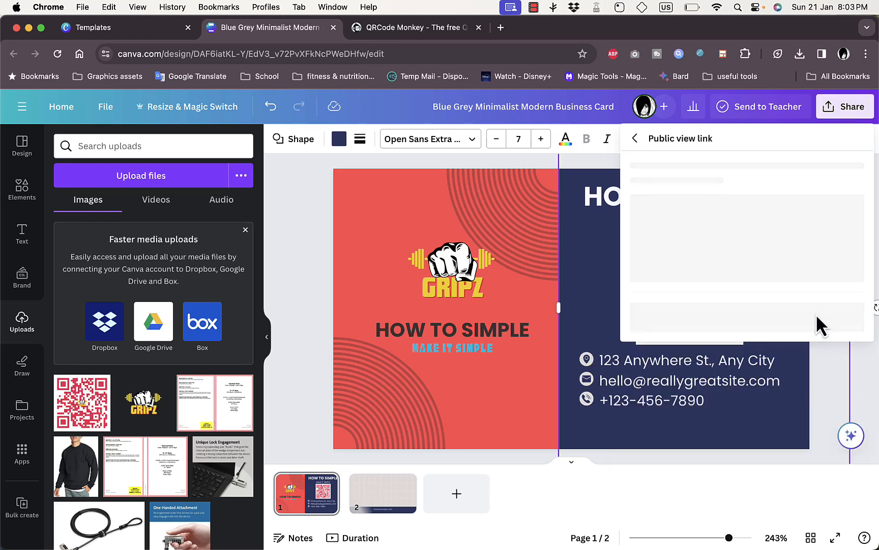
click(753, 387)
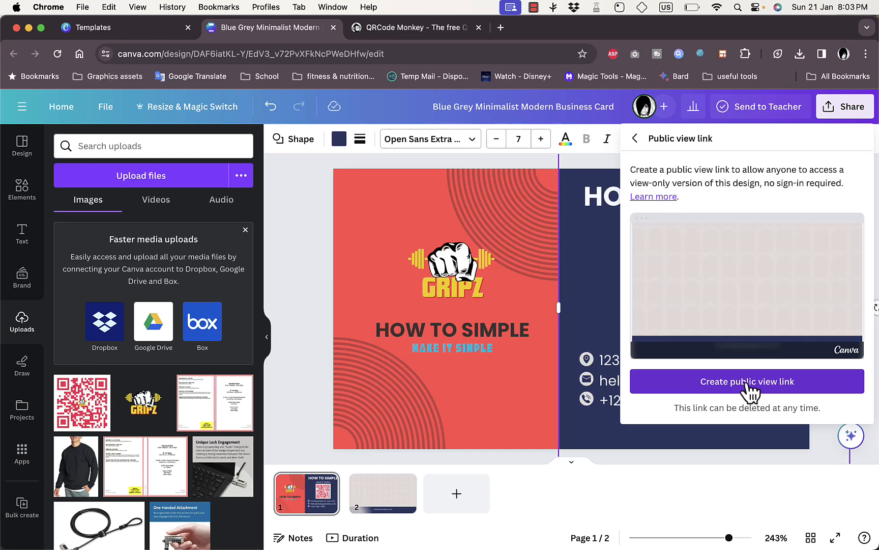
click(746, 383)
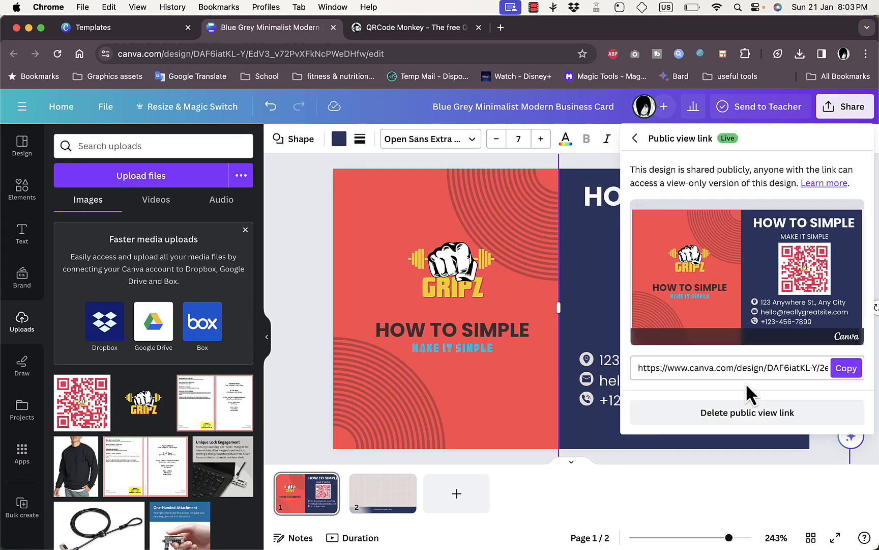
click(840, 368)
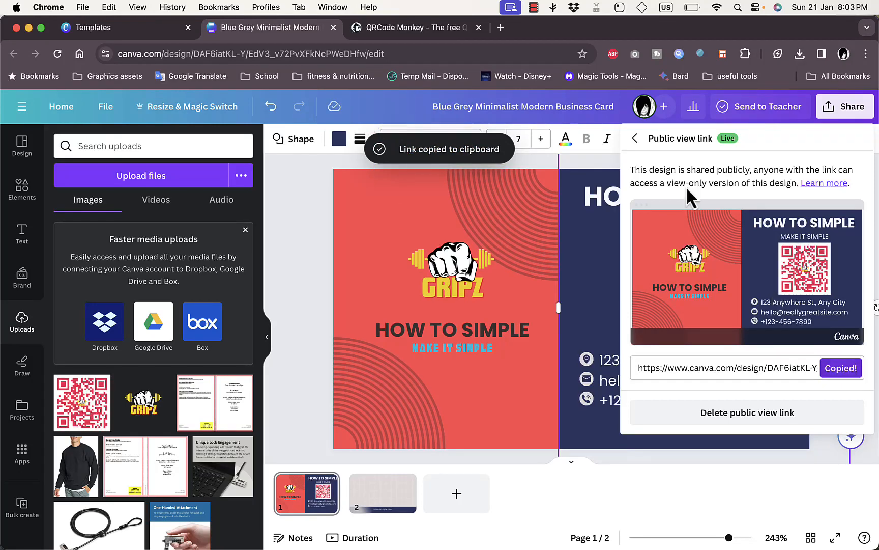
Check the copied public view link in a new browser tab, and close that tab.
click(501, 28)
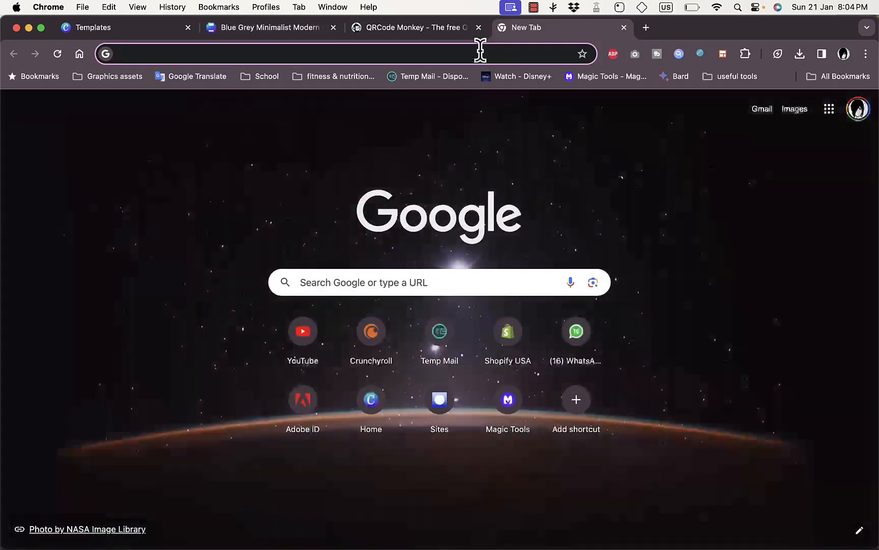
key(super+v)
key(Return)
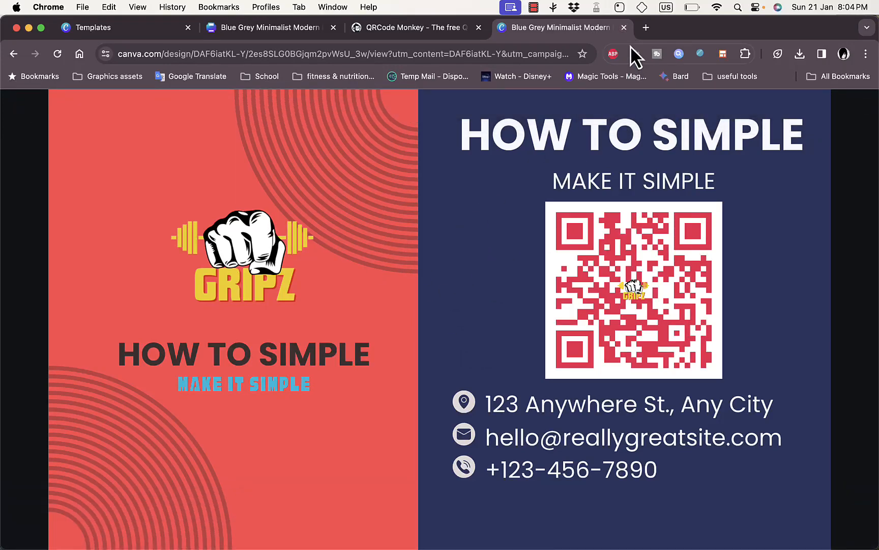
click(624, 27)
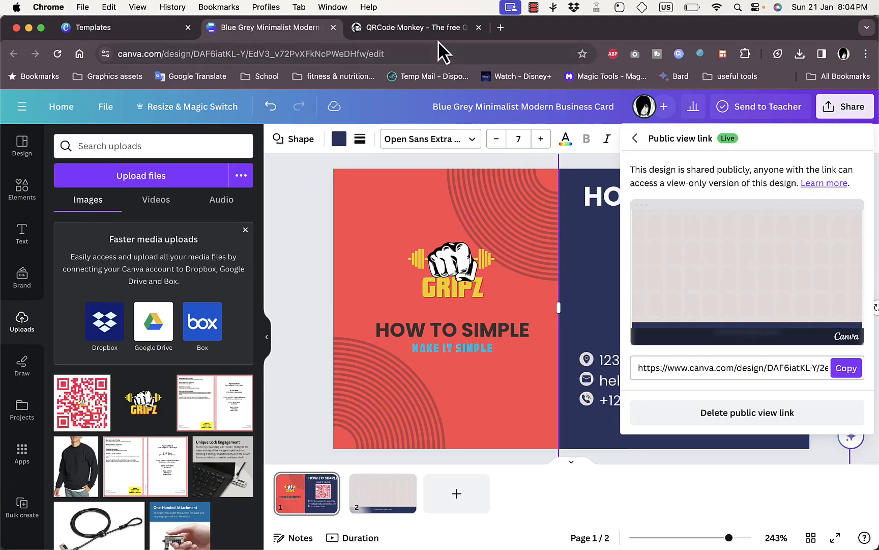
click(845, 370)
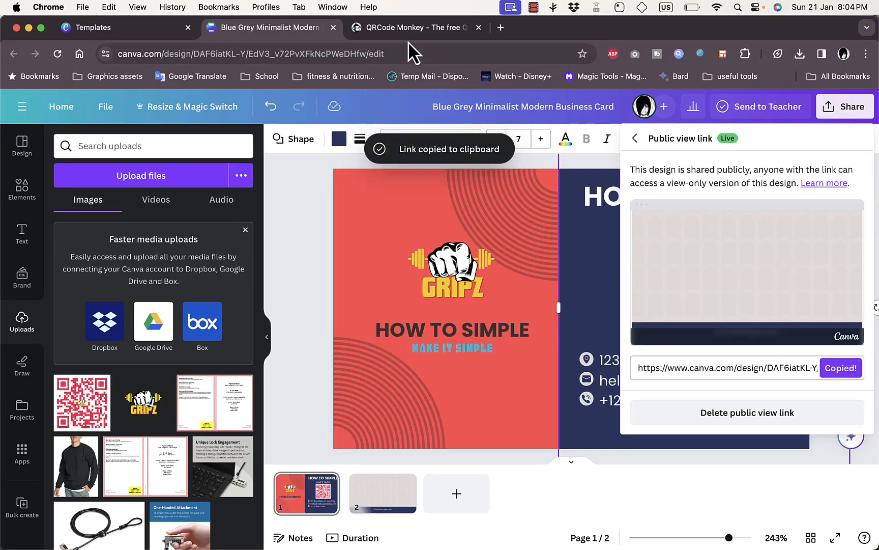
click(401, 26)
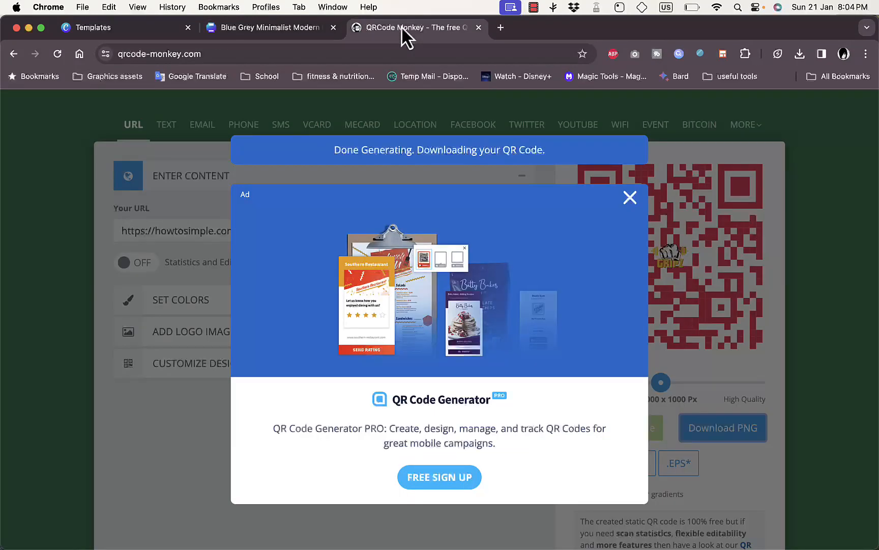
click(630, 199)
triple_click(236, 230)
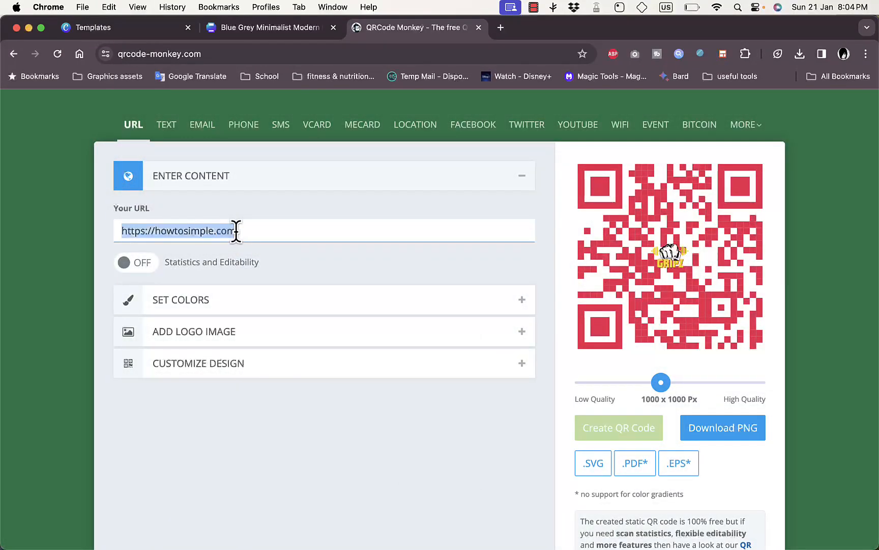
key(cmd+v)
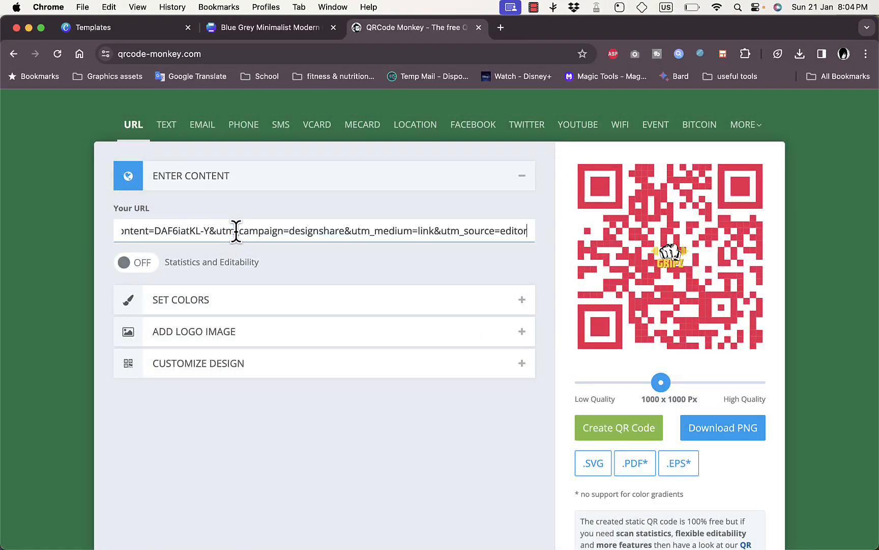
Generate the QR code for the Canva view link, download it as a PNG and dismiss the advertisement.
click(294, 29)
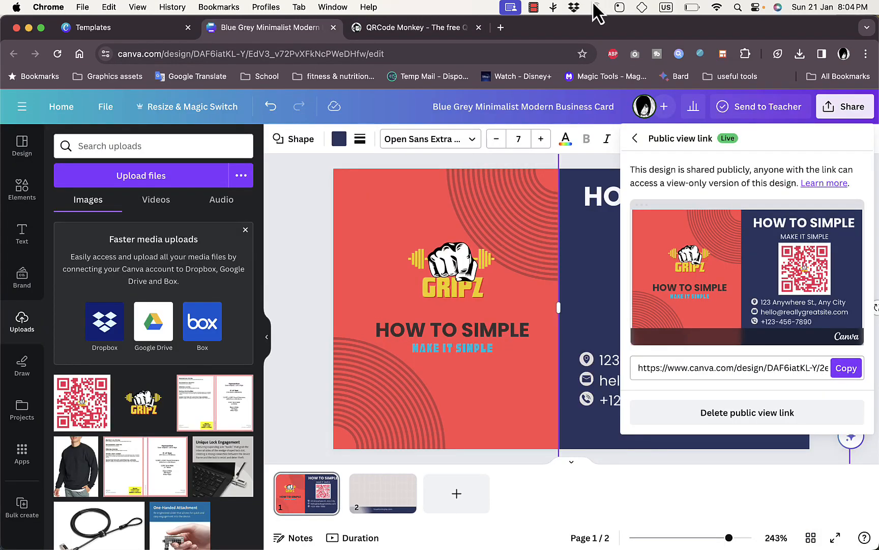
click(404, 34)
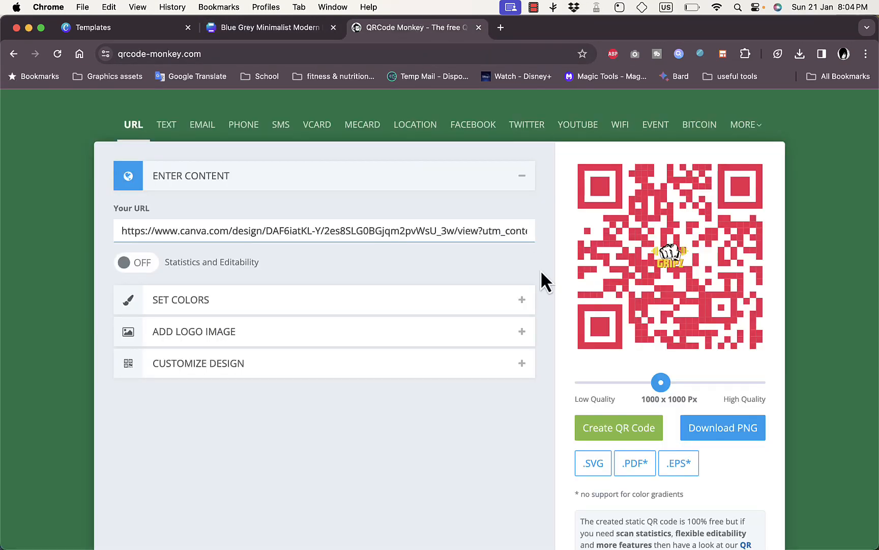
click(618, 431)
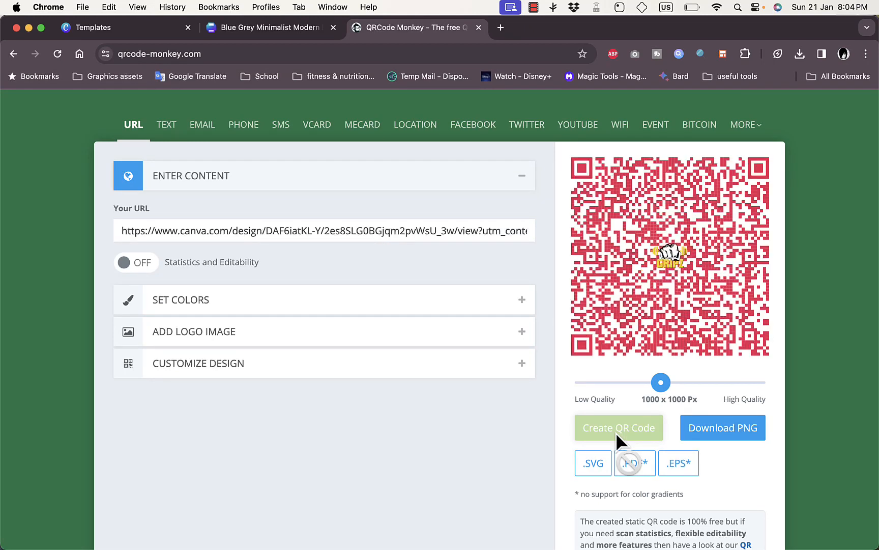
click(722, 433)
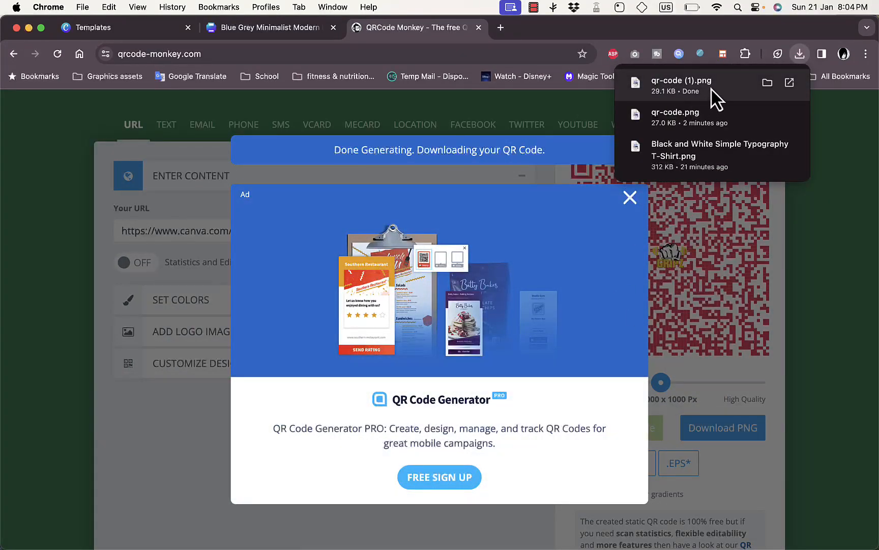
click(630, 199)
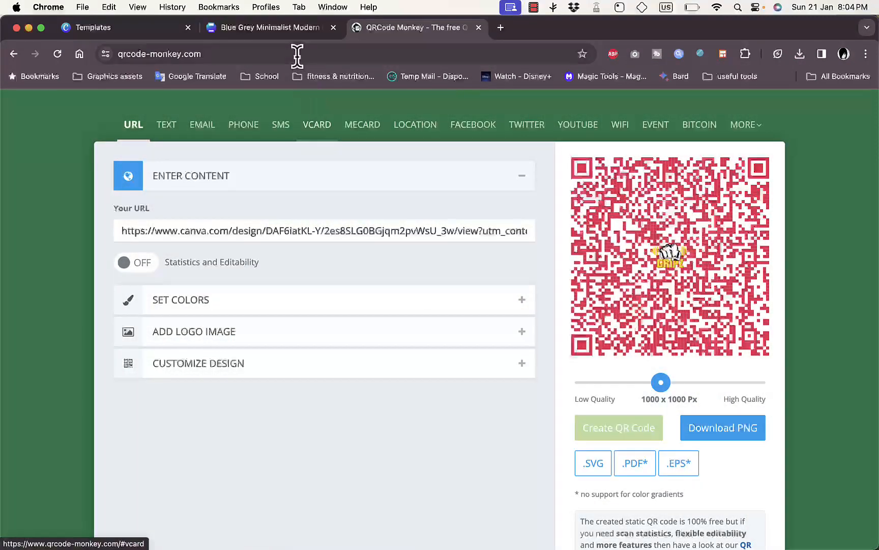
Switch back to the Canva business card, upload the newly downloaded QR code PNG from Downloads, and add it to page 2.
click(281, 28)
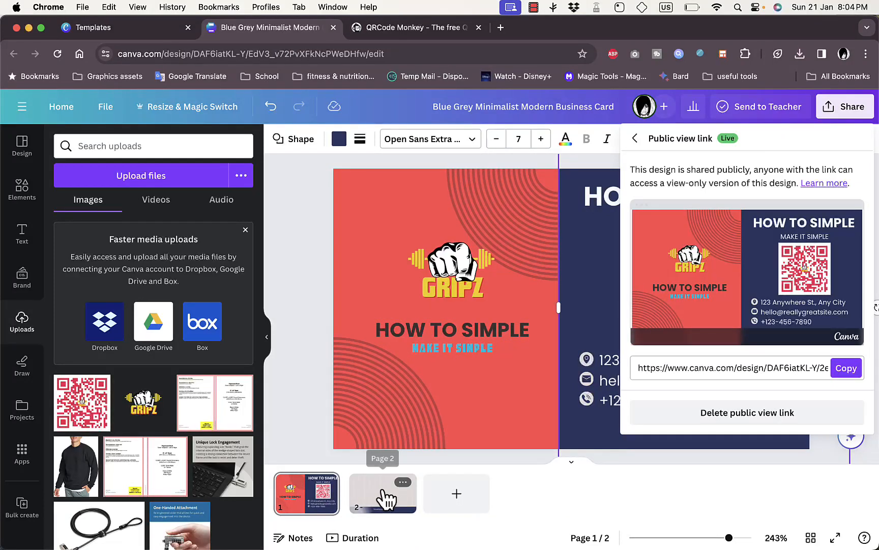
click(385, 496)
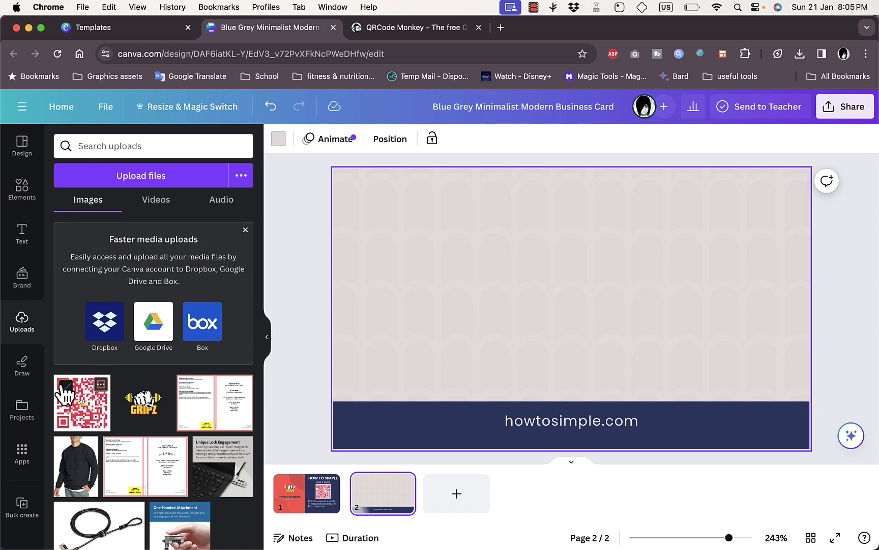
click(168, 168)
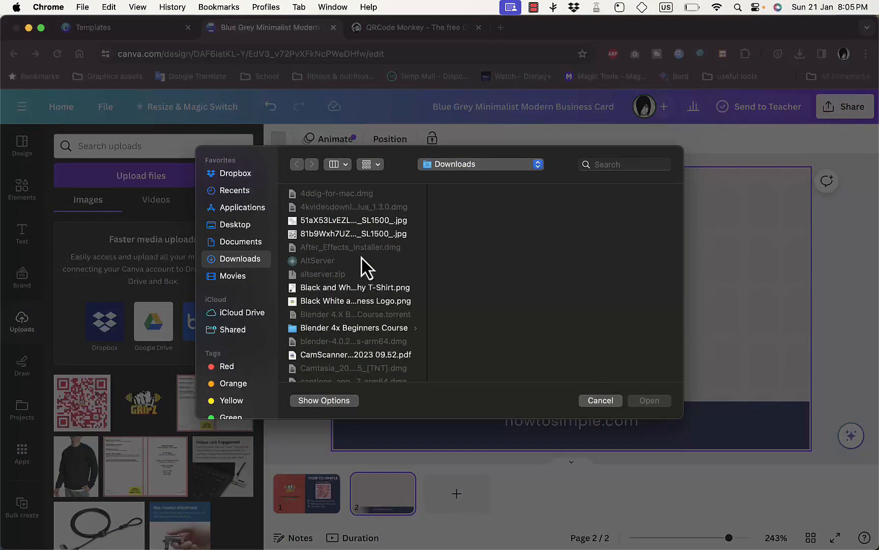
scroll(362, 262, down, 5)
scroll(348, 239, down, 3)
double_click(326, 200)
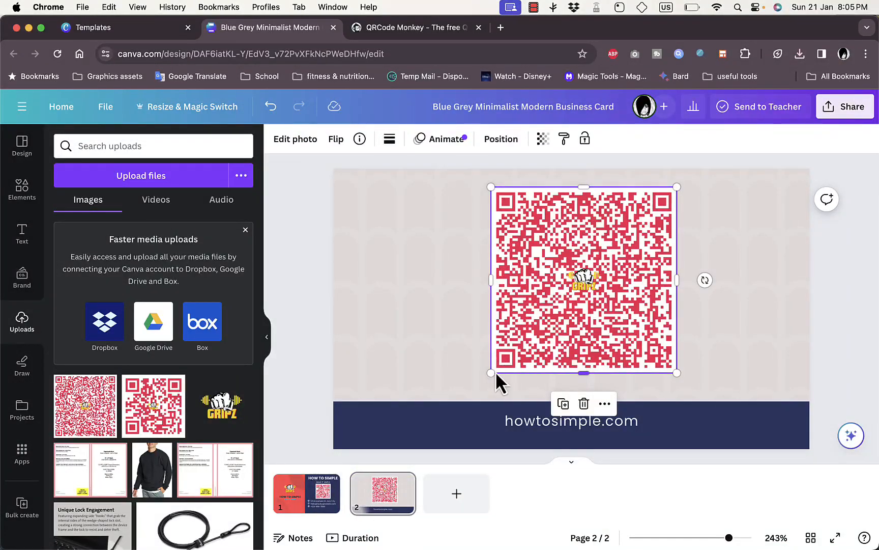
Enlarge the QR code on page 2 and centre it horizontally above the navy howtosimple.com band.
drag(496, 374, 455, 395)
drag(594, 325, 596, 308)
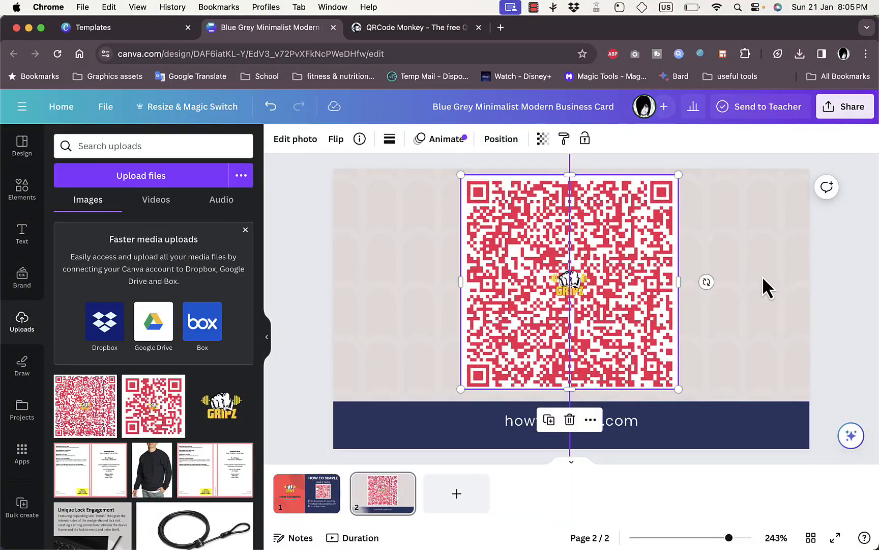
click(857, 265)
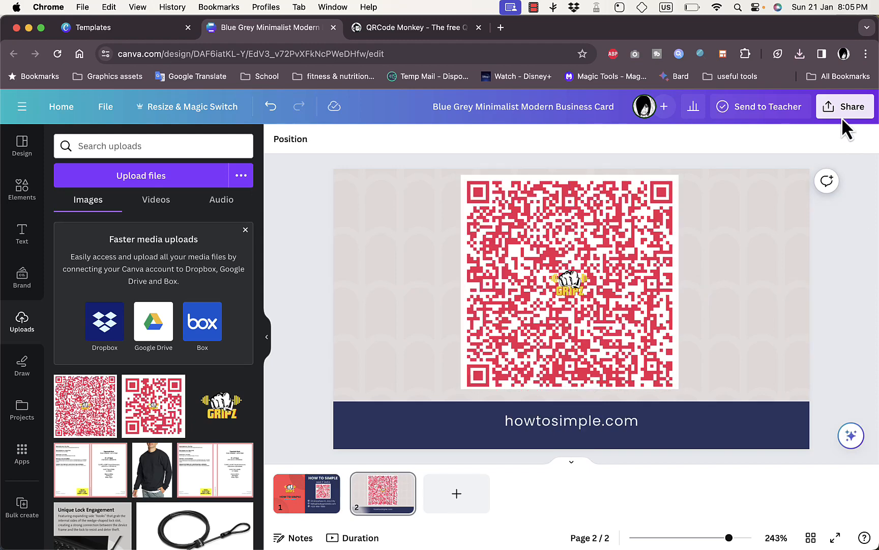
Open the business card's download settings for a PNG export of all pages.
click(839, 110)
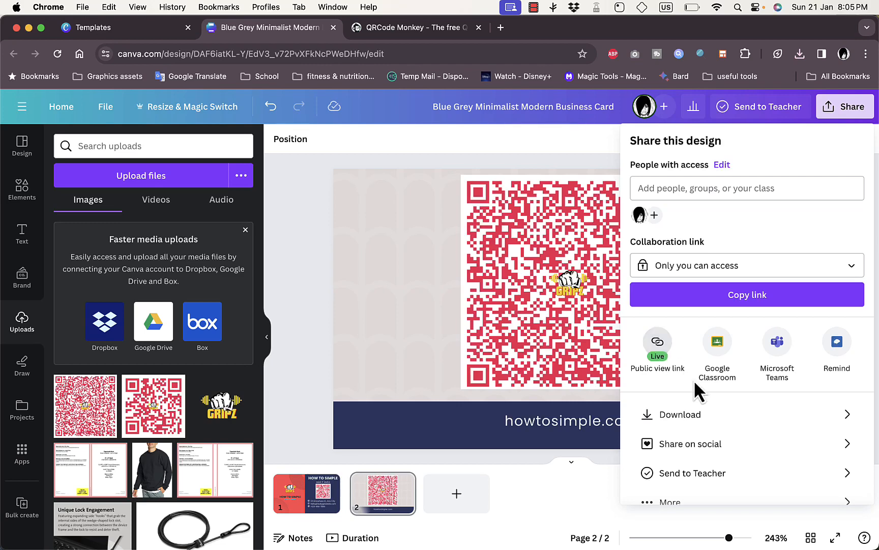
click(722, 415)
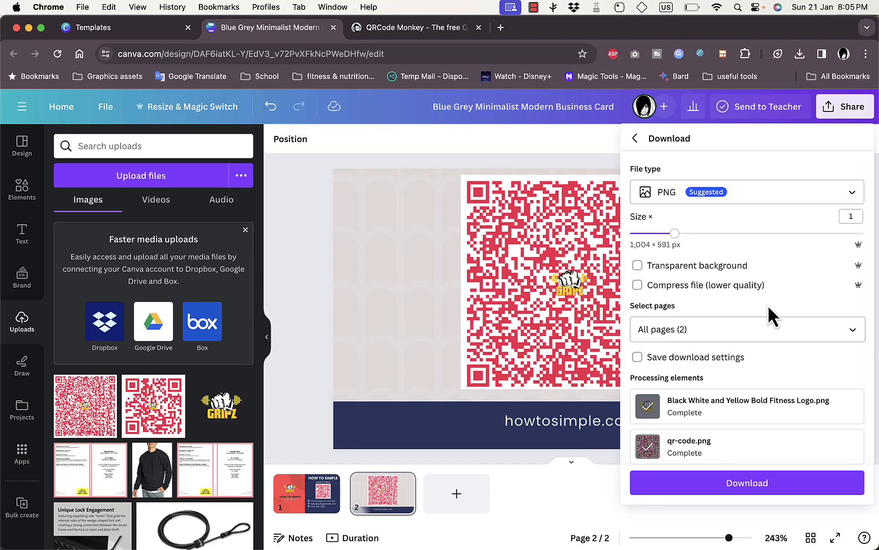
click(746, 359)
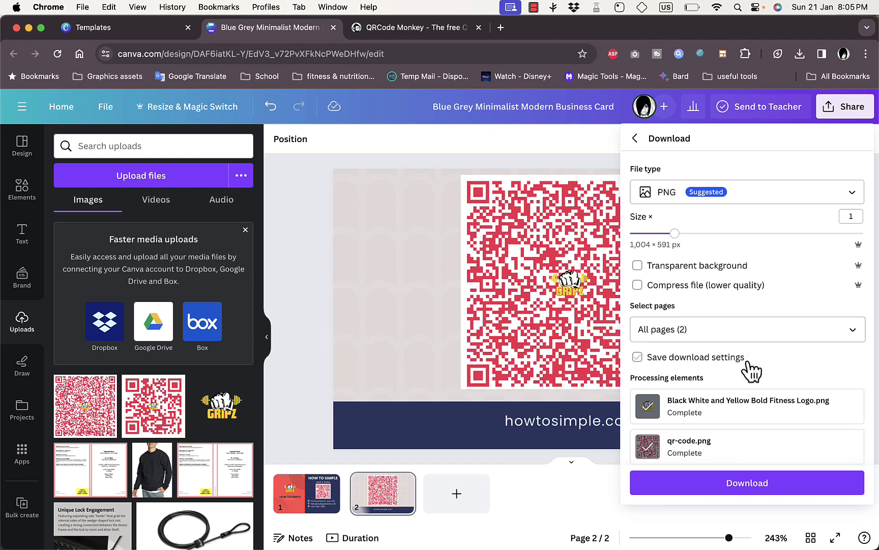